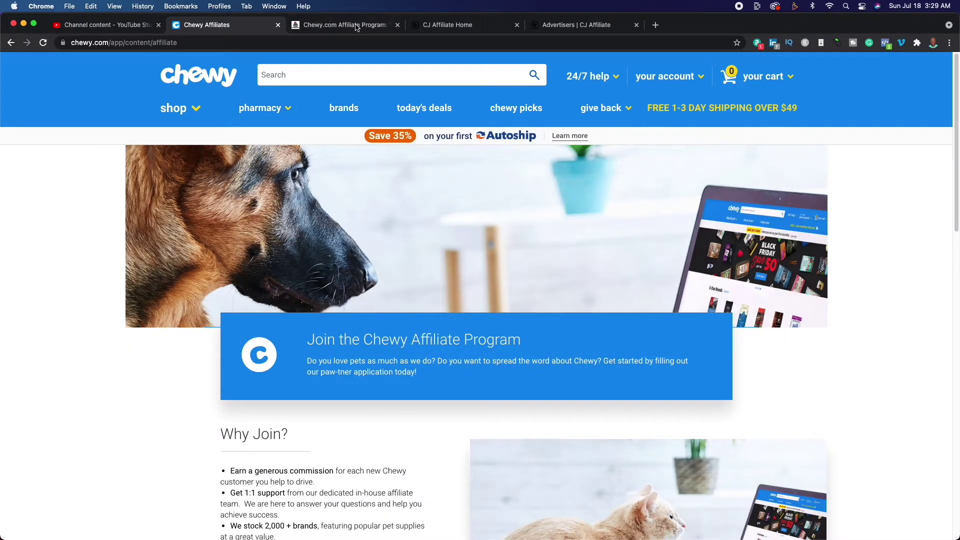
Bring up the 'Chewy.com Affiliate Program: The Ultimate Guide' article and scroll back to its title
{"action": "left_click", "coordinate": [357, 25]}
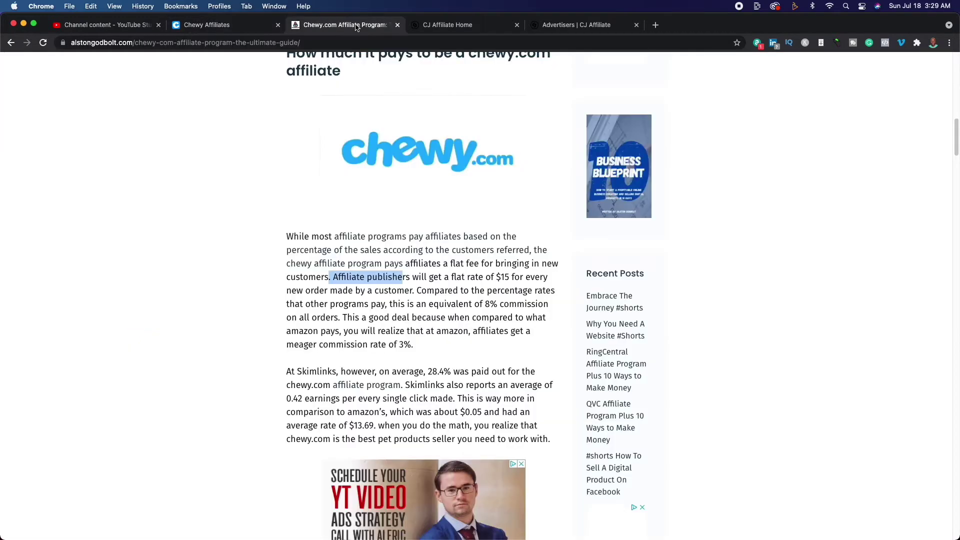
{"action": "scroll", "coordinate": [260, 134], "scroll_direction": "up", "scroll_amount": 2}
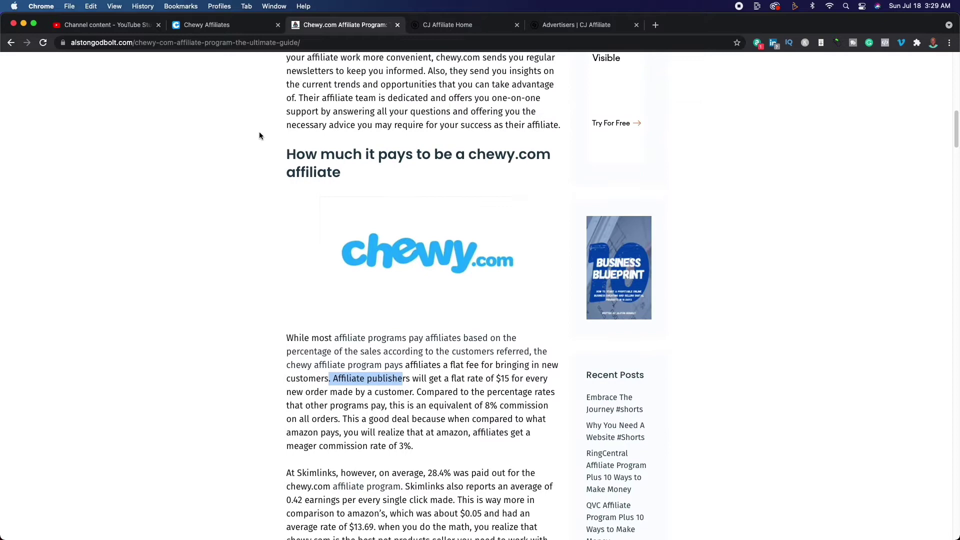
{"action": "scroll", "coordinate": [260, 134], "scroll_direction": "up", "scroll_amount": 1}
{"action": "scroll", "coordinate": [260, 134], "scroll_direction": "up", "scroll_amount": 3}
{"action": "scroll", "coordinate": [259, 135], "scroll_direction": "up", "scroll_amount": 5}
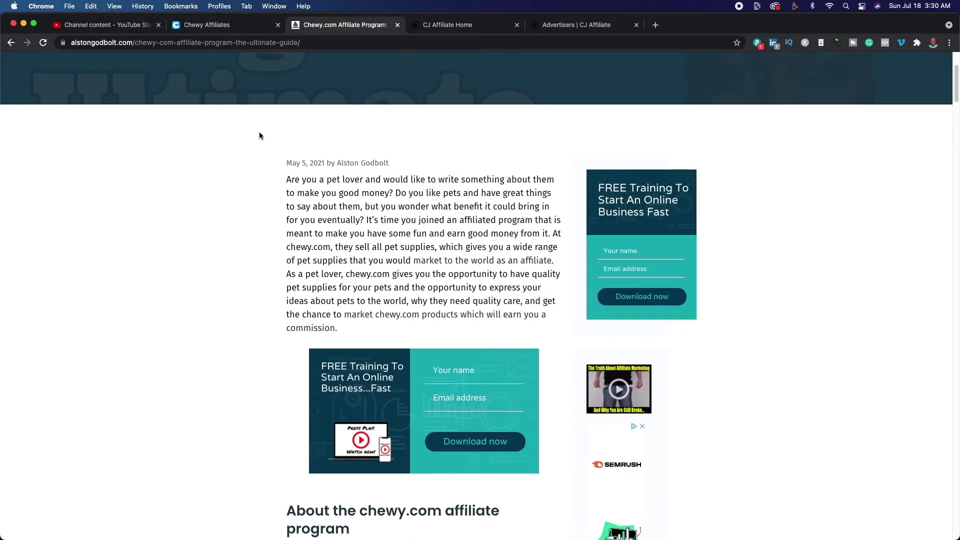
{"action": "scroll", "coordinate": [259, 135], "scroll_direction": "up", "scroll_amount": 3}
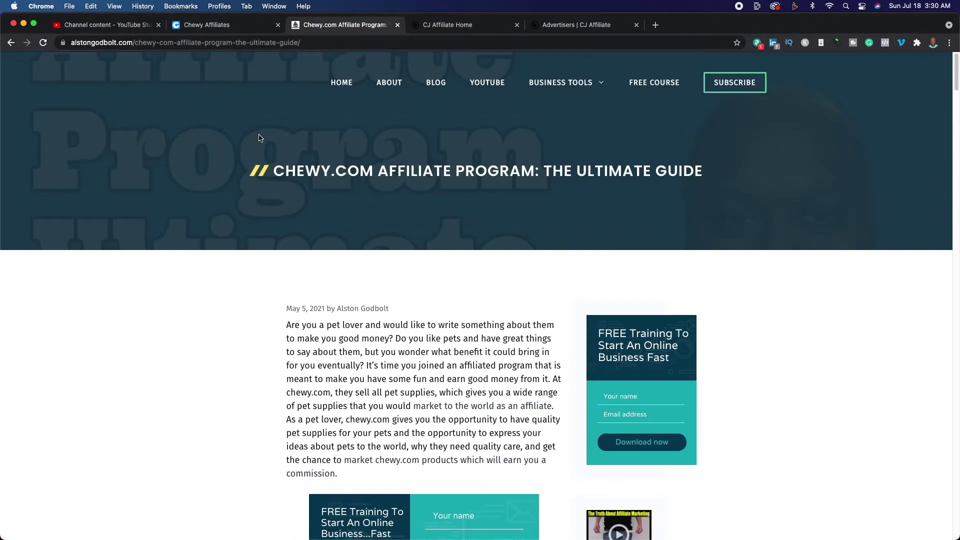
Return to Chewy's own affiliate page and scroll to its 'Why Join?' benefits section
{"action": "left_click", "coordinate": [238, 28]}
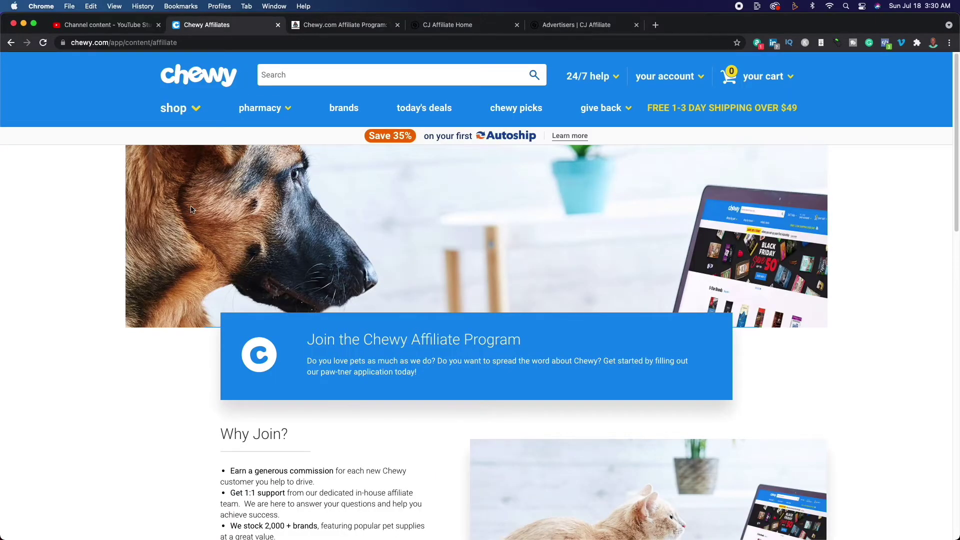
{"action": "scroll", "coordinate": [191, 209], "scroll_direction": "down", "scroll_amount": 3}
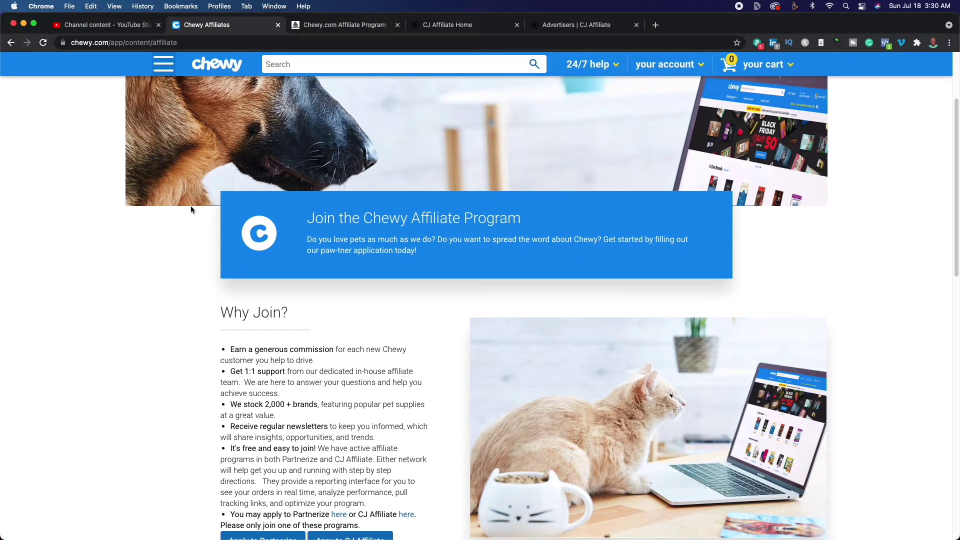
On Chewy's CJ listing, highlight the contiguous-US shipping line and $15 new-customer commission terms
{"action": "left_click", "coordinate": [560, 28]}
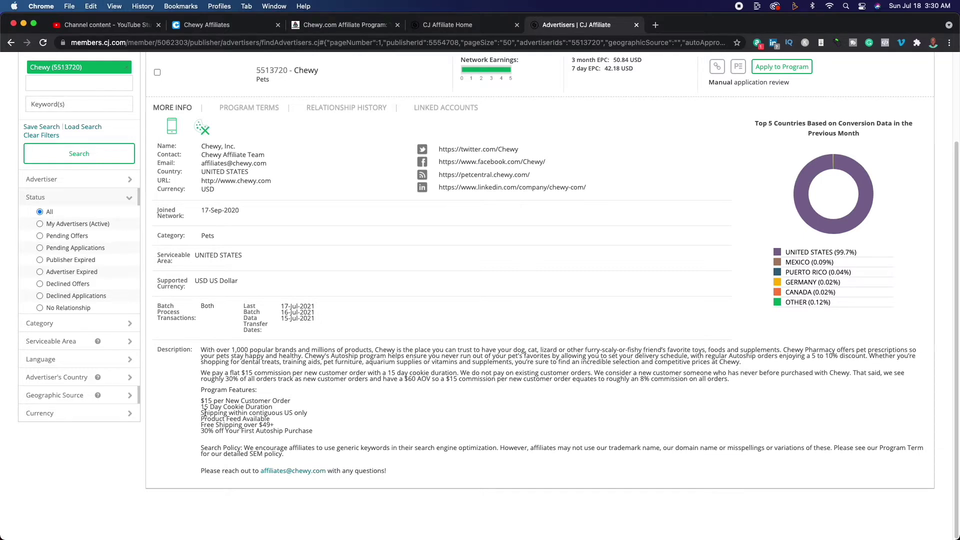
{"action": "left_click_drag", "start_coordinate": [203, 413], "coordinate": [306, 413]}
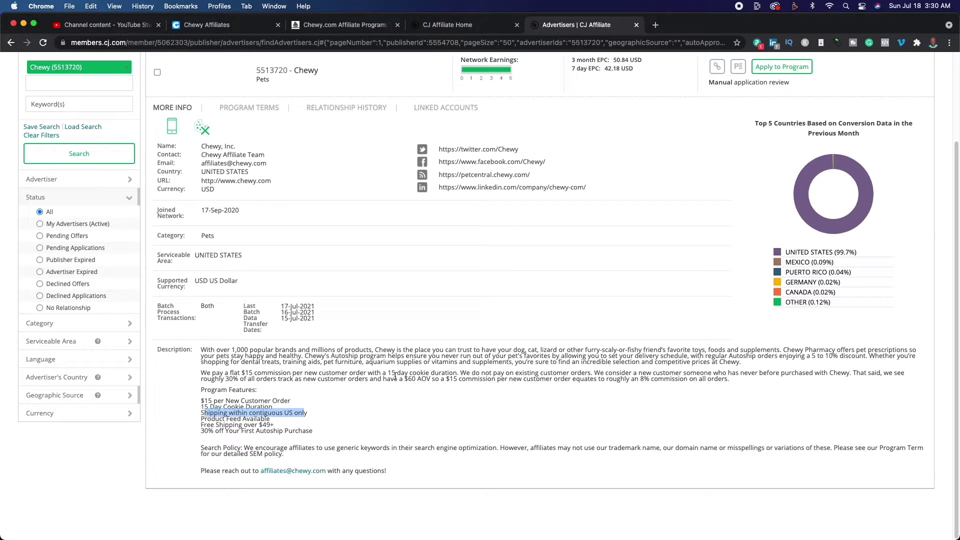
{"action": "left_click_drag", "start_coordinate": [397, 379], "coordinate": [483, 373]}
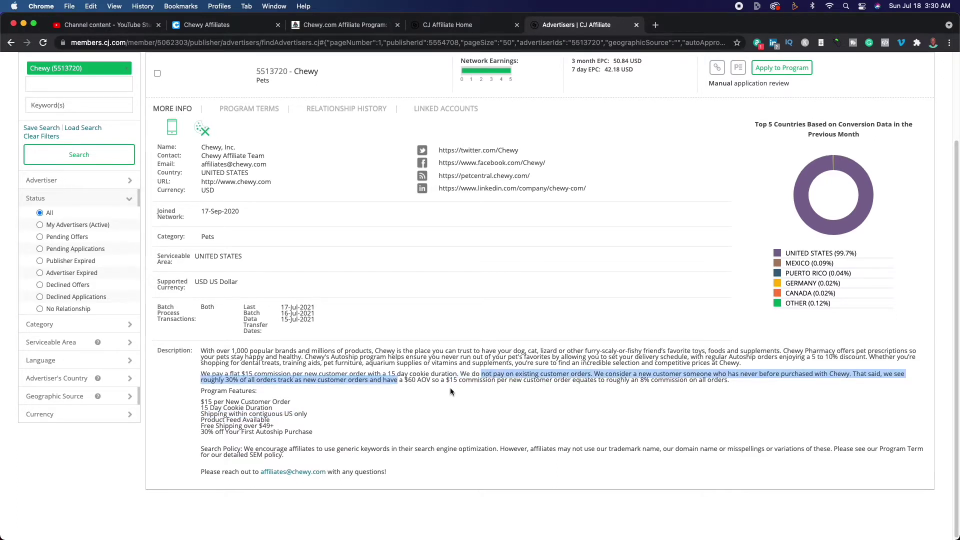
Scroll up on CJ, then return to Chewy's 'Join the Chewy Affiliate Program' page
{"action": "scroll", "coordinate": [450, 388], "scroll_direction": "up", "scroll_amount": 3}
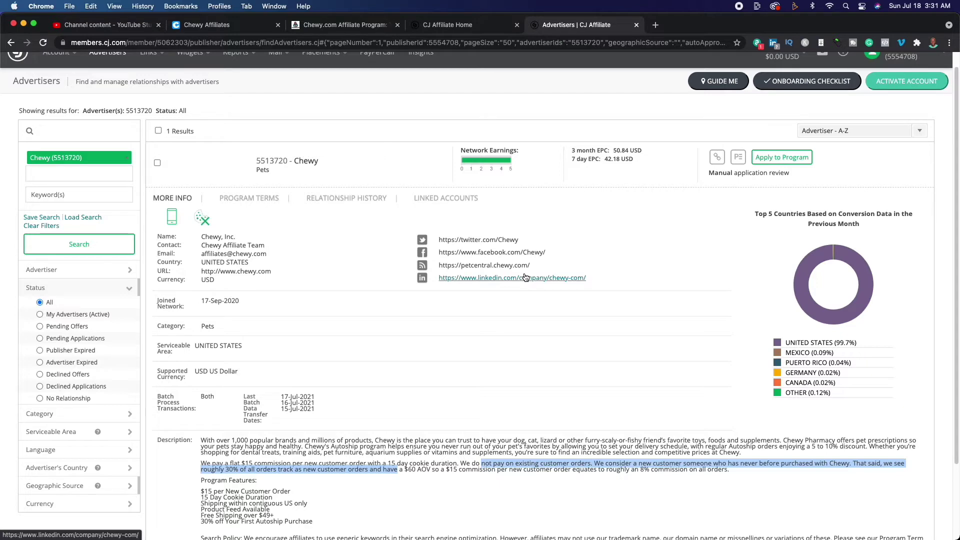
{"action": "left_click", "coordinate": [219, 26]}
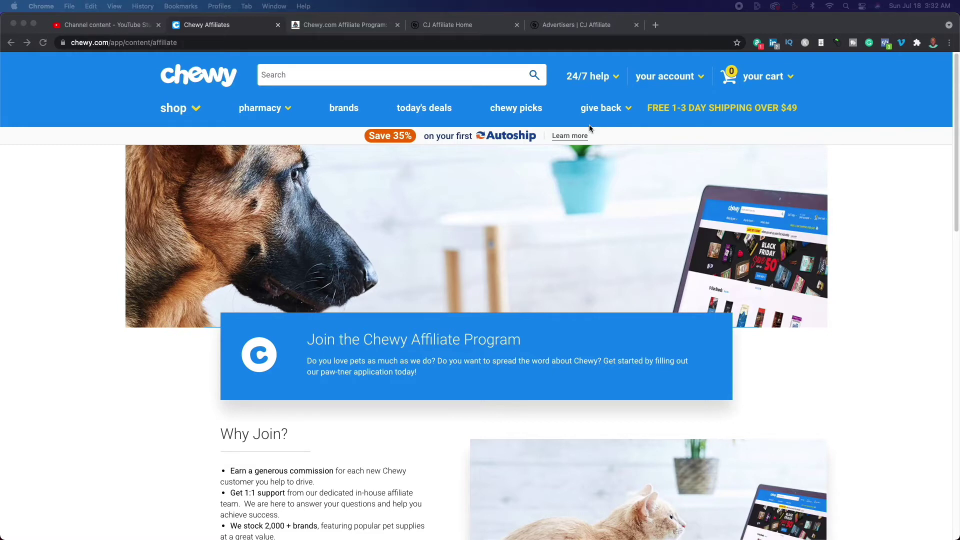
Load Ahrefs in a new browser tab and open its Keywords Explorer
{"action": "left_click", "coordinate": [656, 27]}
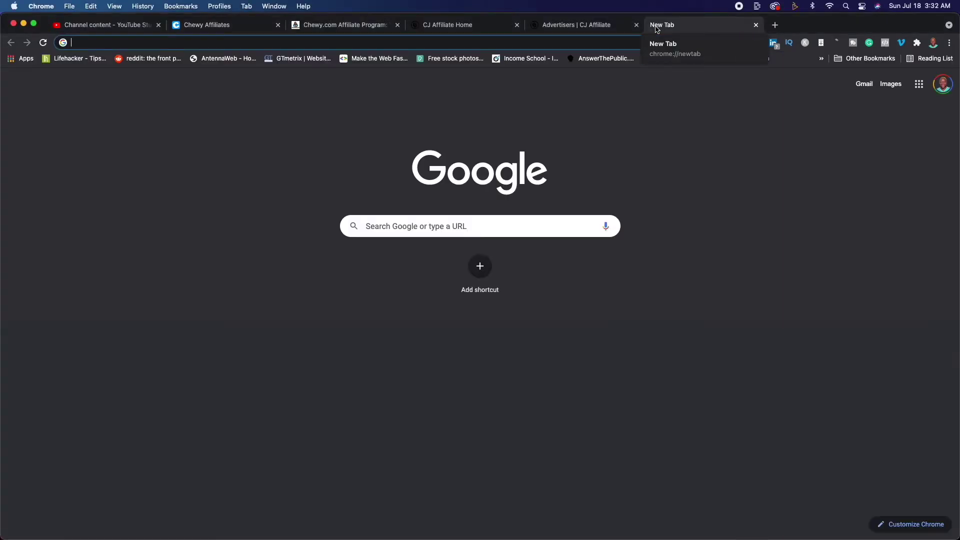
{"action": "type", "text": "ahrefs"}
{"action": "key", "text": "Return"}
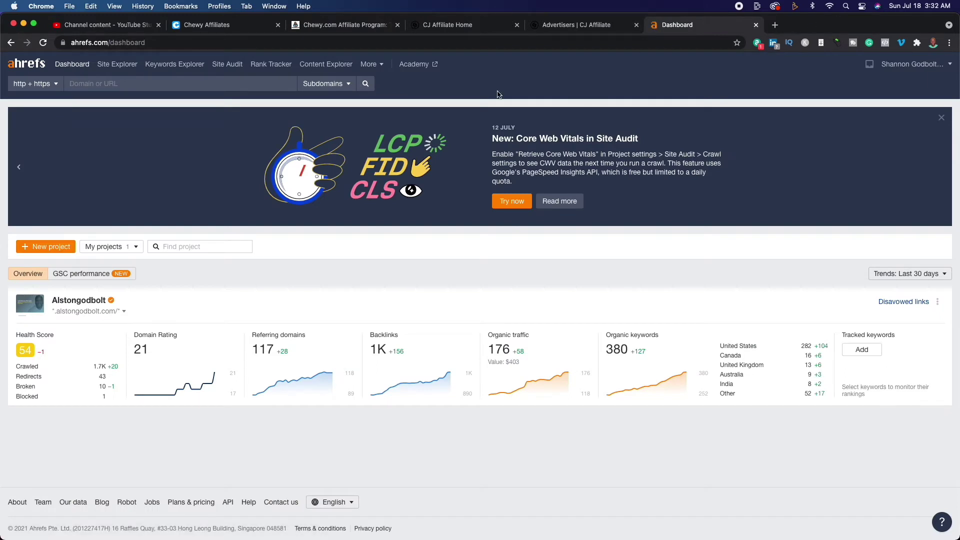
{"action": "left_click", "coordinate": [184, 68]}
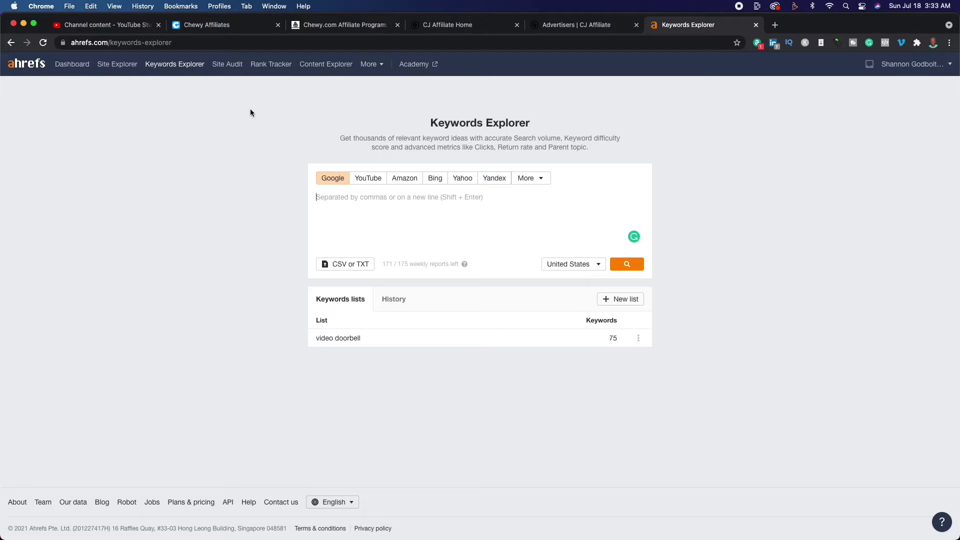
Search 'pets', then 'dog', and open the 'dog breeds' overview (339K volume, KD 60)
{"action": "type", "text": "pet"}
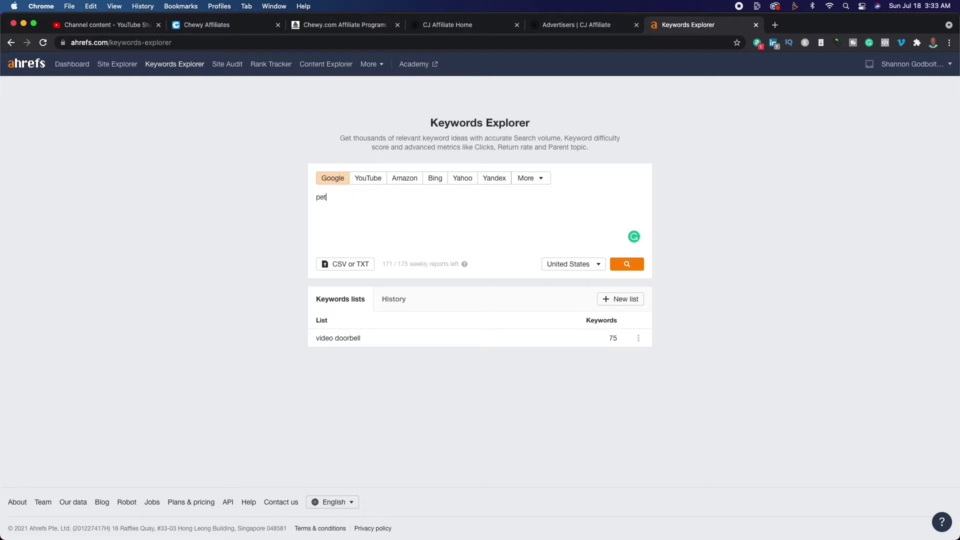
{"action": "type", "text": "s"}
{"action": "key", "text": "Return"}
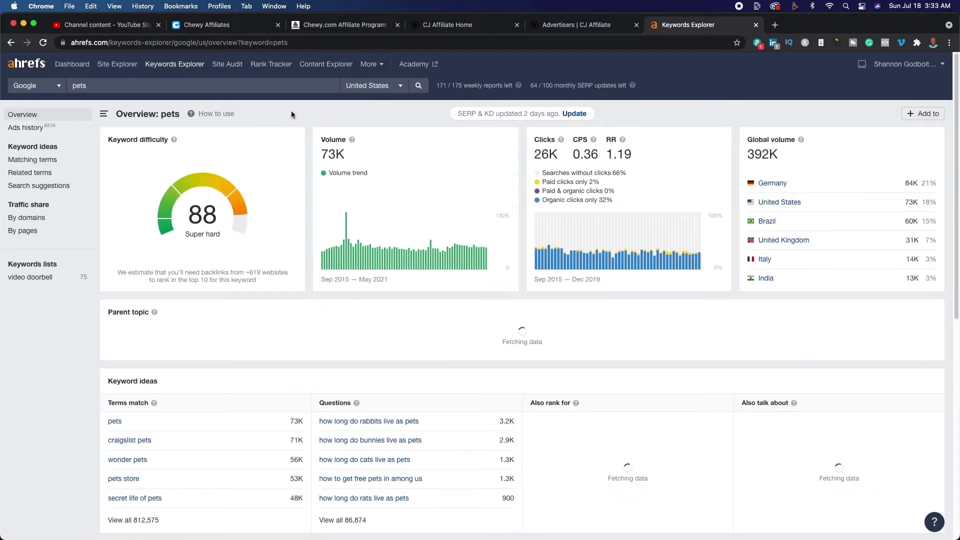
{"action": "left_click", "coordinate": [178, 90]}
{"action": "type", "text": "dog"}
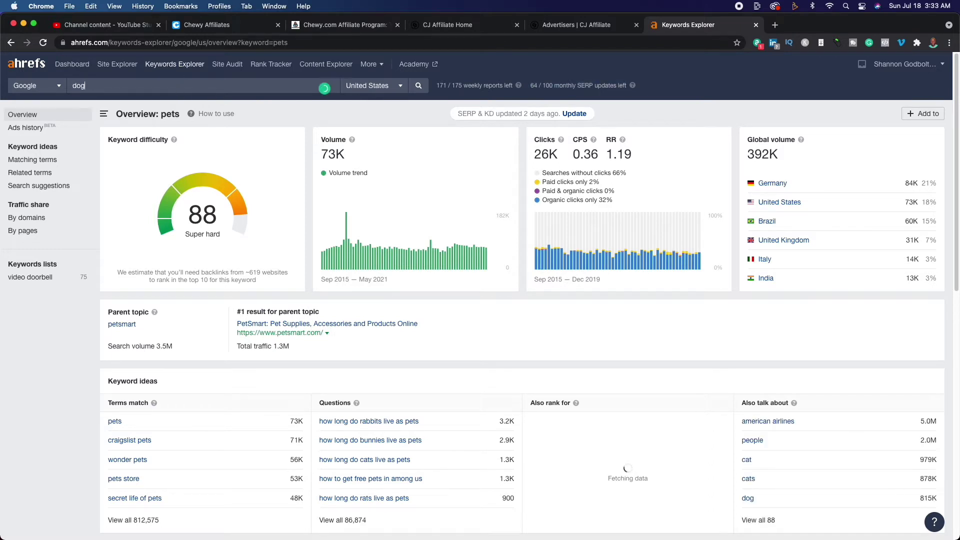
{"action": "key", "text": "Return"}
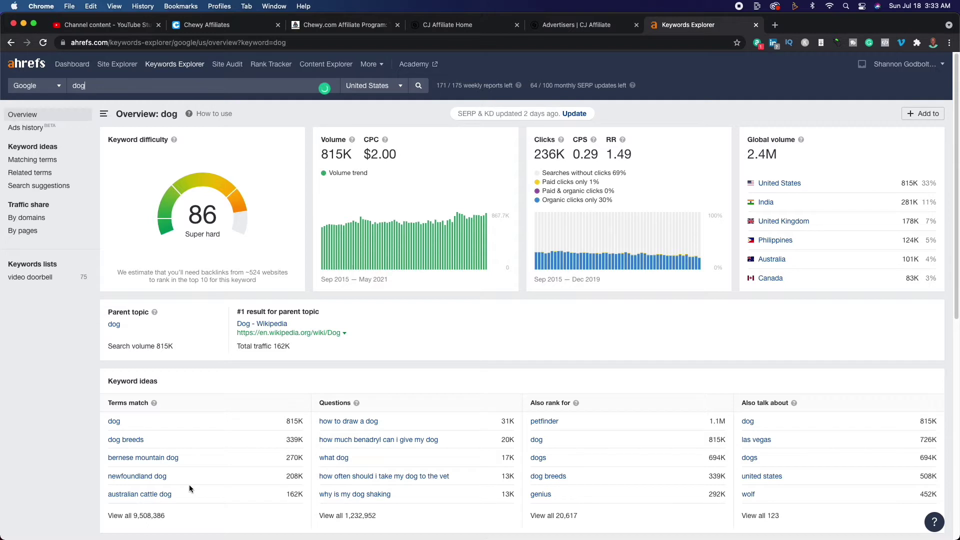
{"action": "left_click", "coordinate": [126, 439]}
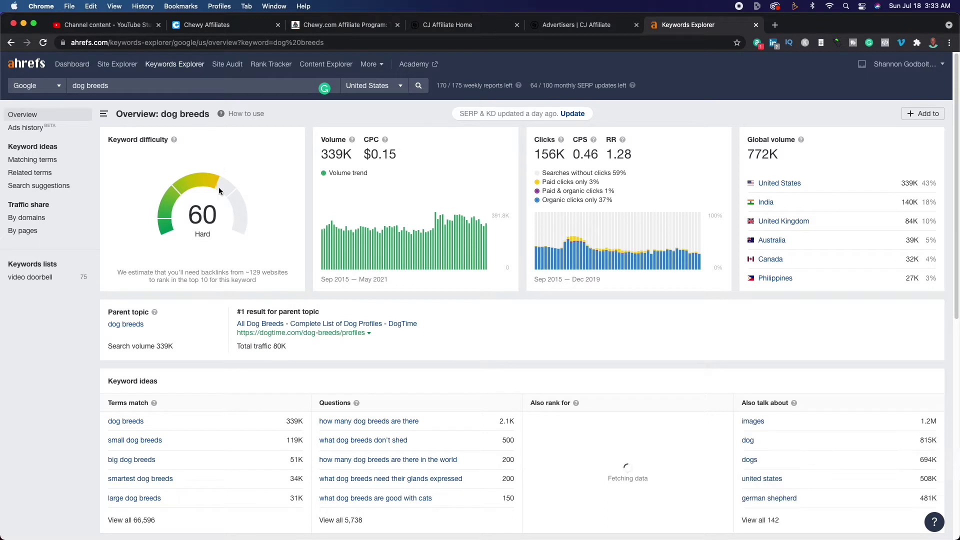
Check 'dog breeds' matching terms, then hide DogTime from the SERP position history chart
{"action": "left_click", "coordinate": [48, 162]}
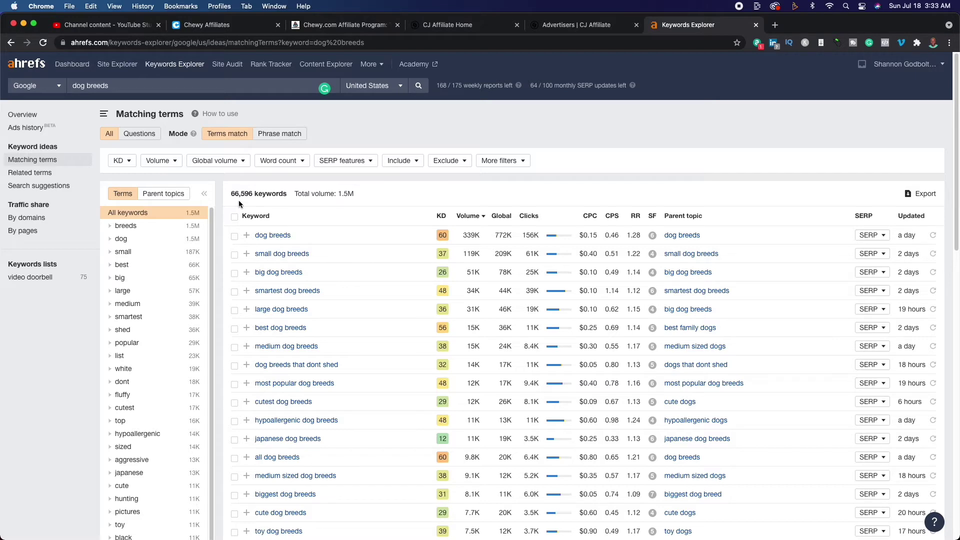
{"action": "left_click", "coordinate": [267, 236]}
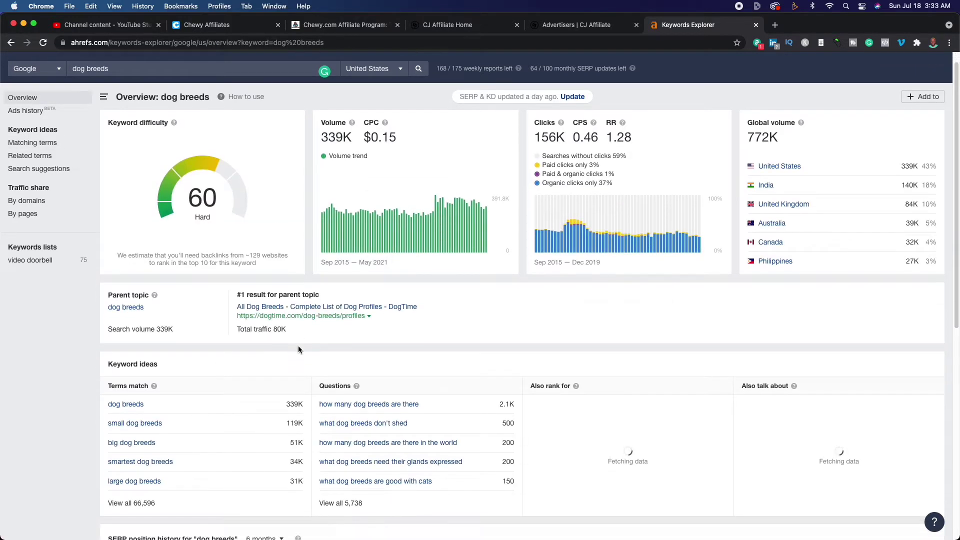
{"action": "scroll", "coordinate": [298, 346], "scroll_direction": "down", "scroll_amount": 5}
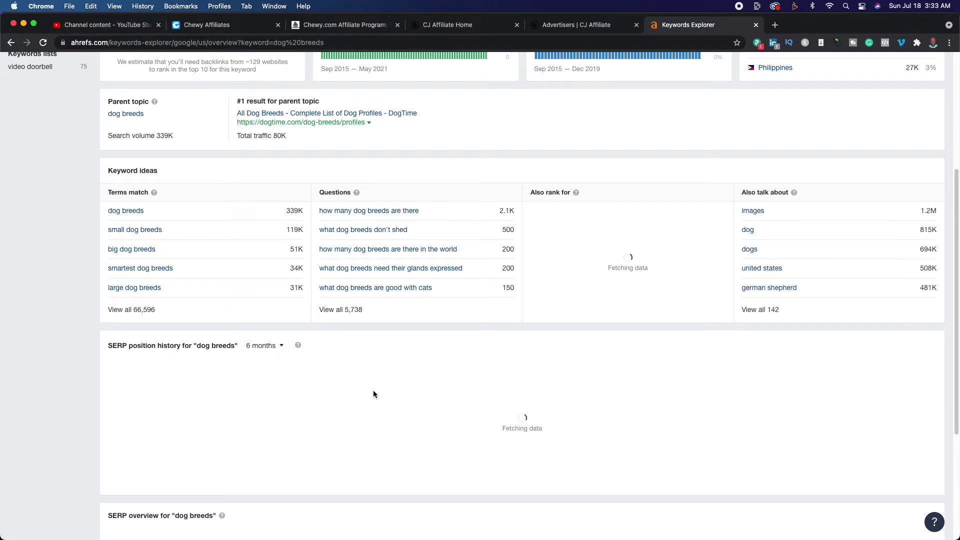
{"action": "scroll", "coordinate": [373, 390], "scroll_direction": "down", "scroll_amount": 4}
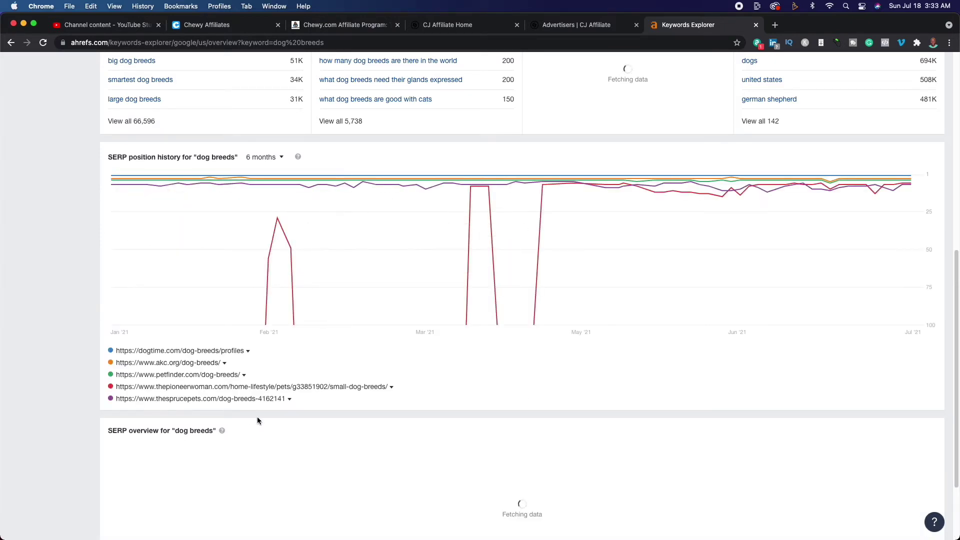
{"action": "left_click", "coordinate": [196, 352]}
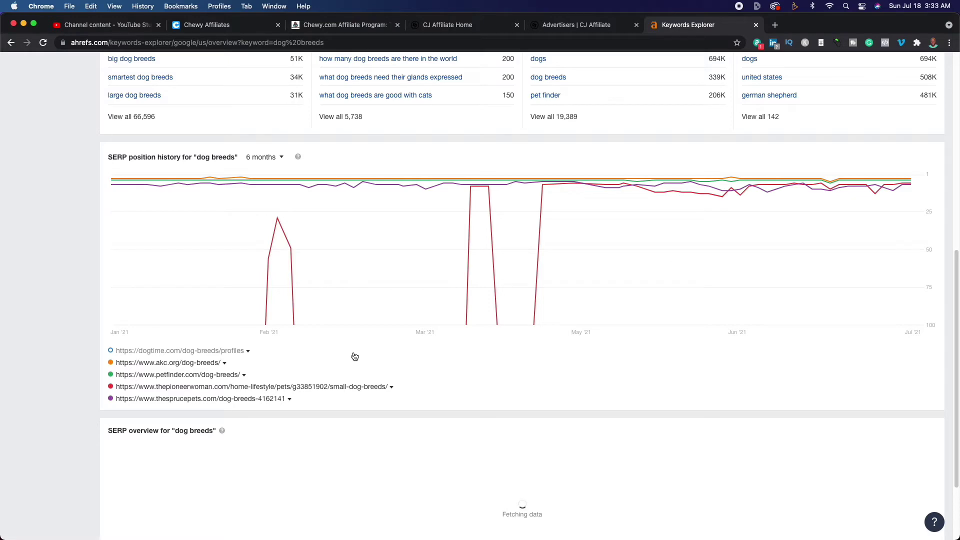
{"action": "scroll", "coordinate": [365, 391], "scroll_direction": "down", "scroll_amount": 4}
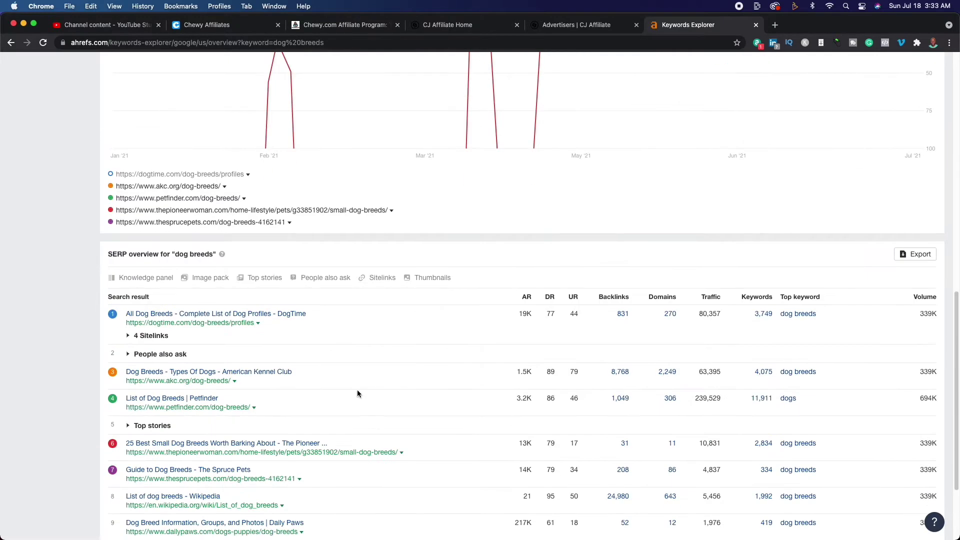
Open the top-ranking DogTime breeds page and reach the Doberman Pinscher profile
{"action": "left_click", "coordinate": [245, 314]}
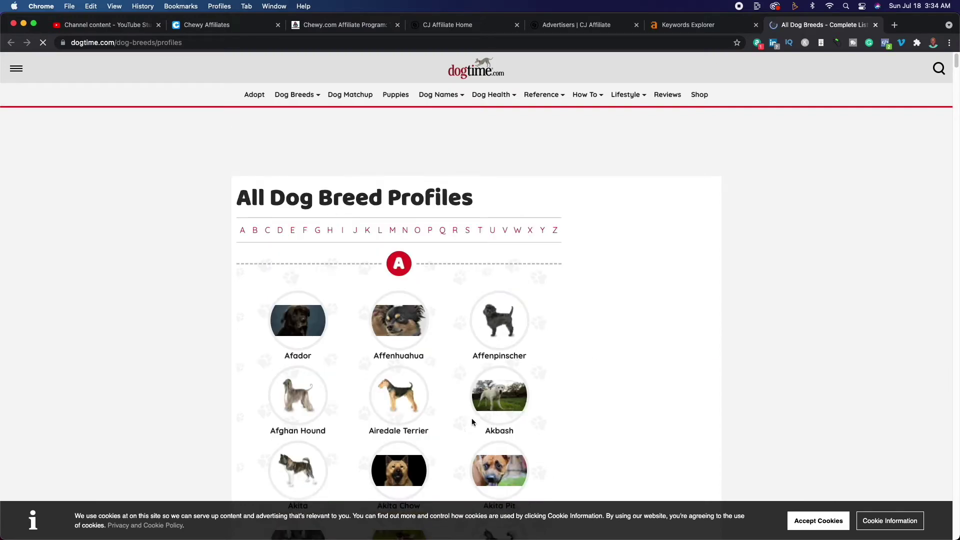
{"action": "scroll", "coordinate": [283, 236], "scroll_direction": "down", "scroll_amount": 7}
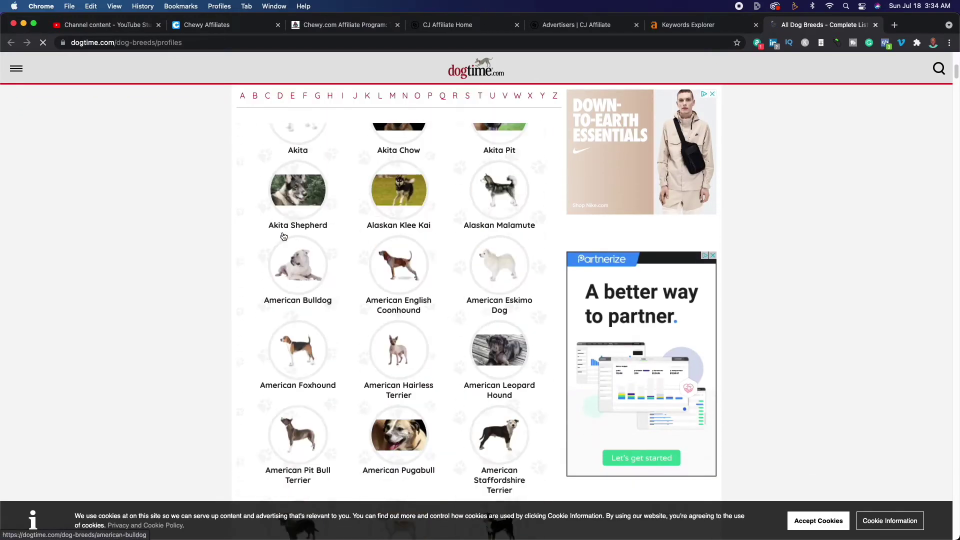
{"action": "scroll", "coordinate": [283, 237], "scroll_direction": "down", "scroll_amount": 10}
{"action": "scroll", "coordinate": [284, 237], "scroll_direction": "down", "scroll_amount": 10}
{"action": "scroll", "coordinate": [284, 236], "scroll_direction": "down", "scroll_amount": 10}
{"action": "scroll", "coordinate": [284, 236], "scroll_direction": "down", "scroll_amount": 10}
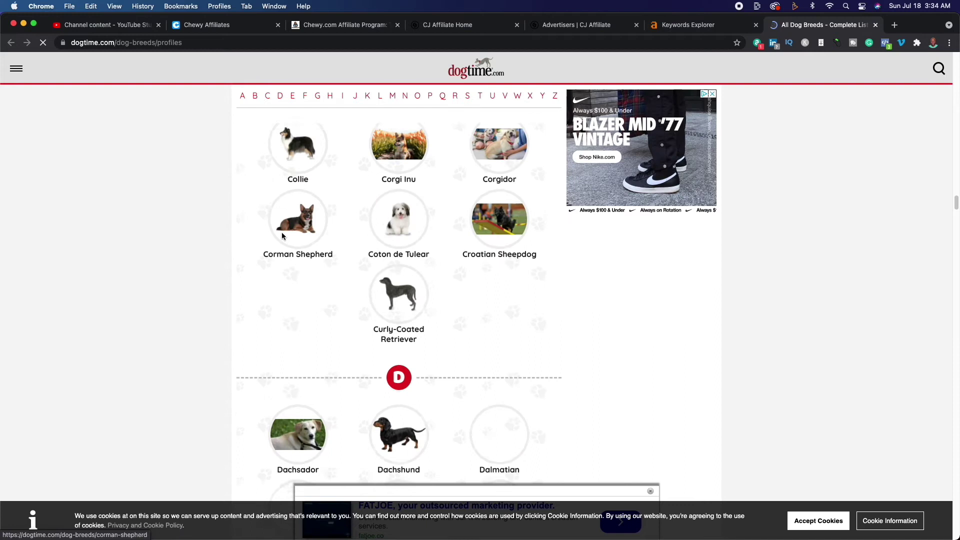
{"action": "scroll", "coordinate": [282, 236], "scroll_direction": "down", "scroll_amount": 6}
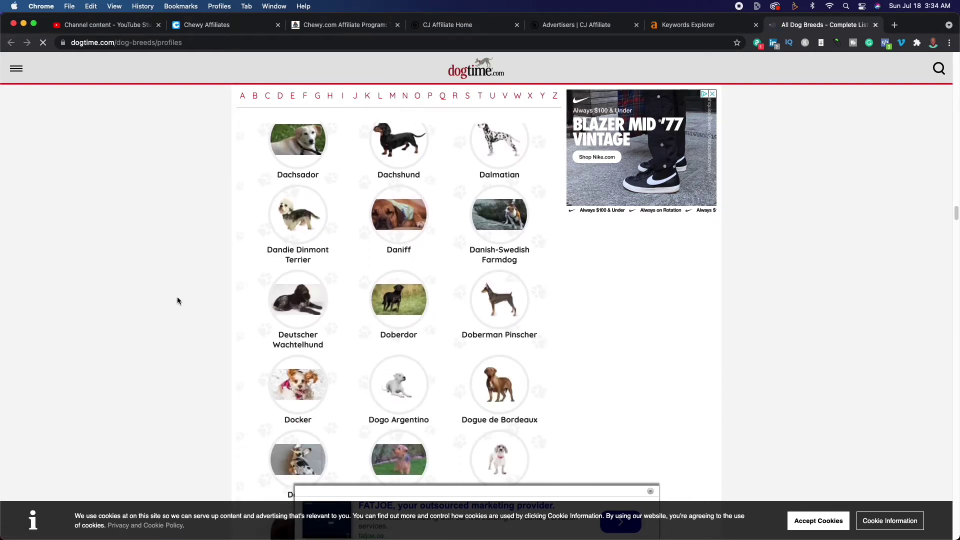
{"action": "scroll", "coordinate": [178, 299], "scroll_direction": "up", "scroll_amount": 1}
{"action": "scroll", "coordinate": [178, 299], "scroll_direction": "down", "scroll_amount": 2}
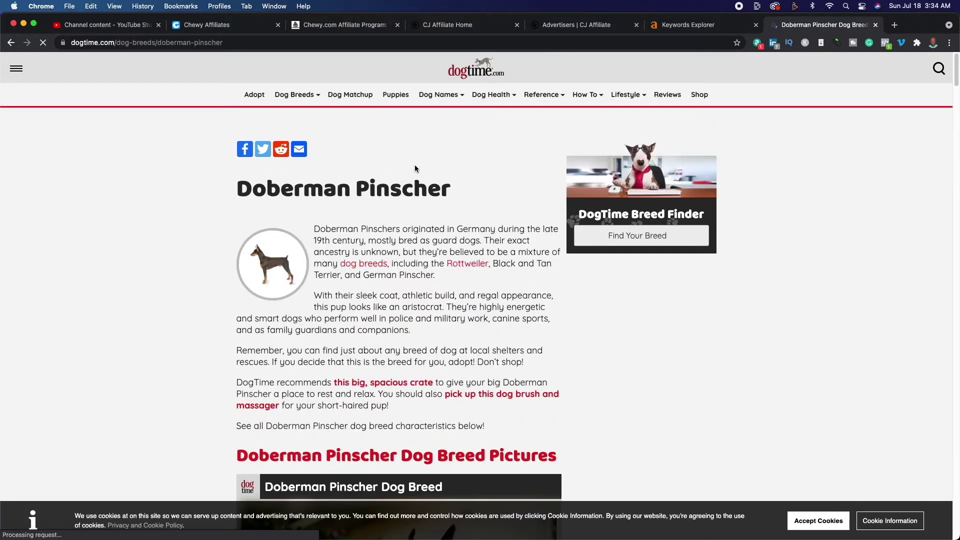
Select and copy the 'Doberman Pinscher' heading text
{"action": "double_click", "coordinate": [407, 190]}
{"action": "left_click", "coordinate": [407, 189]}
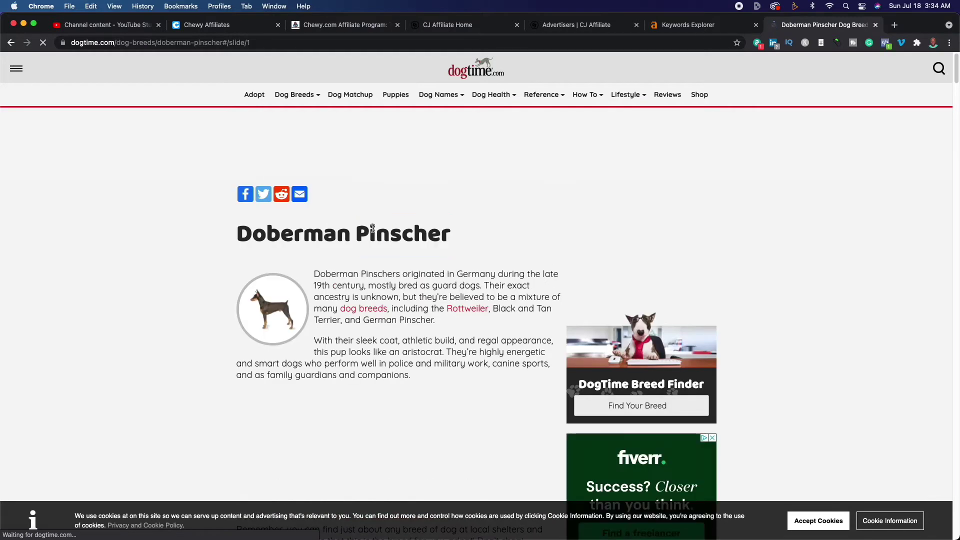
{"action": "triple_click", "coordinate": [375, 232]}
{"action": "right_click", "coordinate": [375, 230]}
{"action": "left_click", "coordinate": [407, 254]}
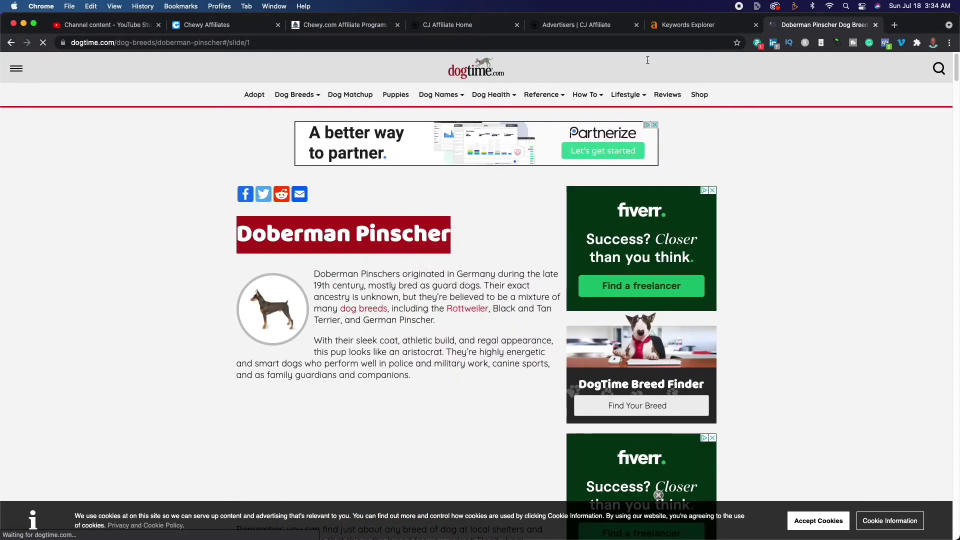
Replace 'dog breeds' with the pasted 'doberman pinscher' and list its 8,956 matching terms
{"action": "left_click", "coordinate": [668, 26]}
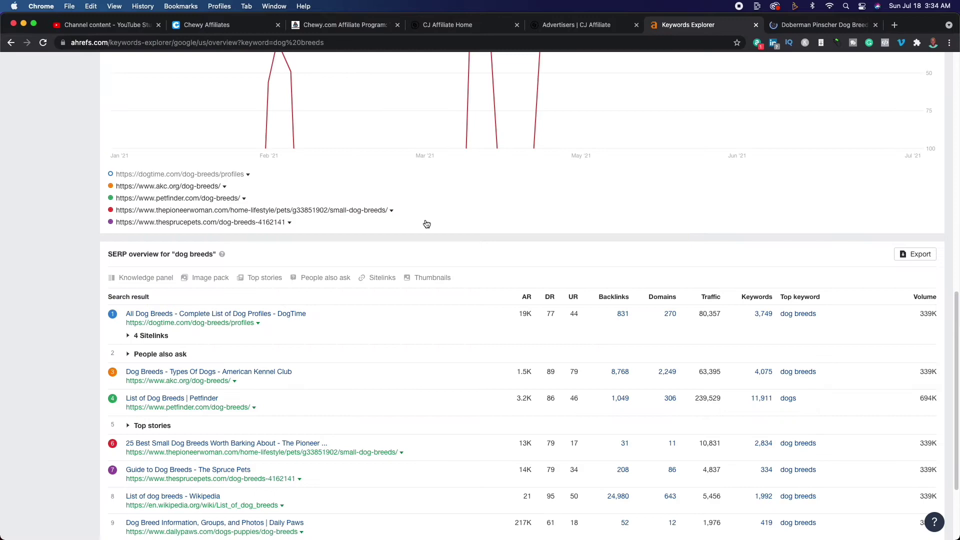
{"action": "scroll", "coordinate": [422, 233], "scroll_direction": "up", "scroll_amount": 15}
{"action": "triple_click", "coordinate": [169, 83]}
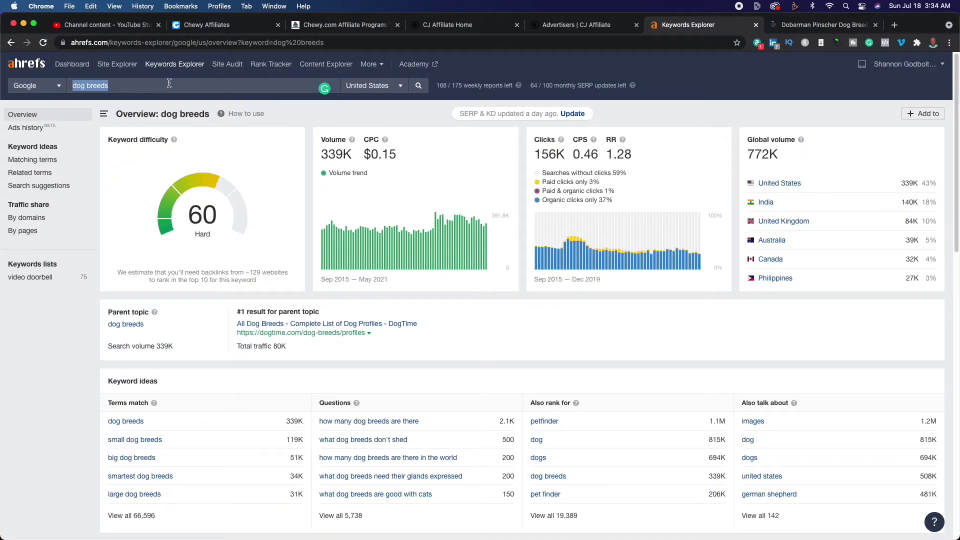
{"action": "type", "text": "Doberman Pinscher,"}
{"action": "key", "text": "Return"}
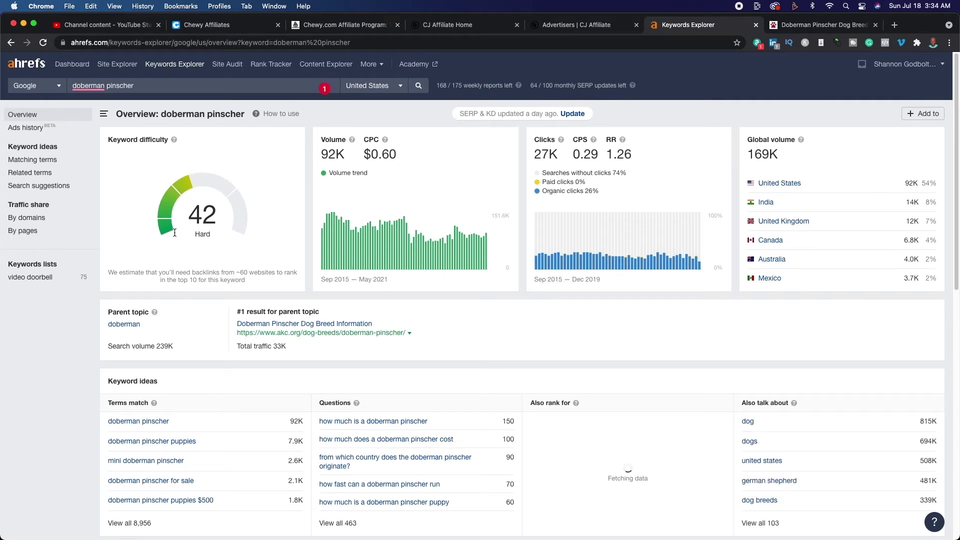
{"action": "left_click", "coordinate": [33, 160]}
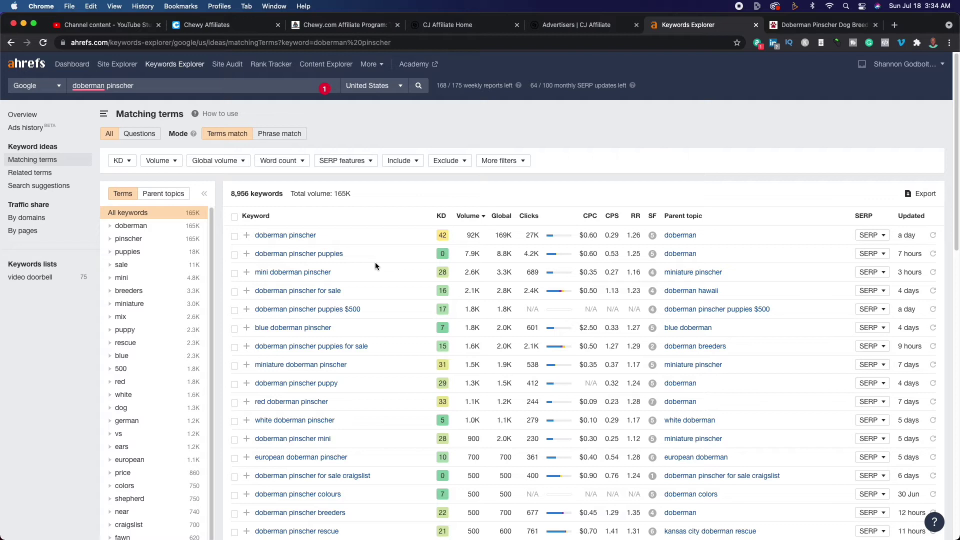
Filter doberman pinscher matching terms to KD 5 or lower (547 keywords), then return to Chewy
{"action": "left_click", "coordinate": [122, 160]}
{"action": "left_click", "coordinate": [195, 180]}
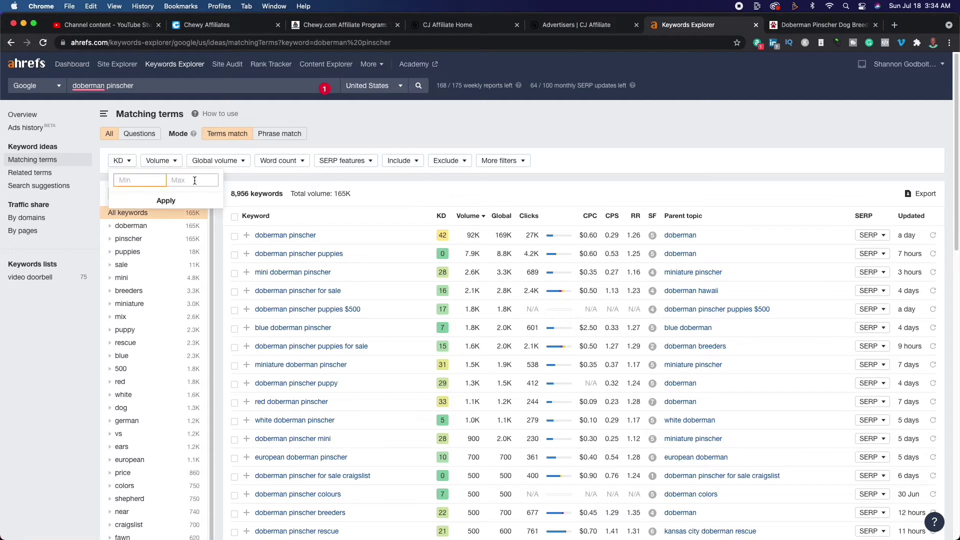
{"action": "type", "text": "5"}
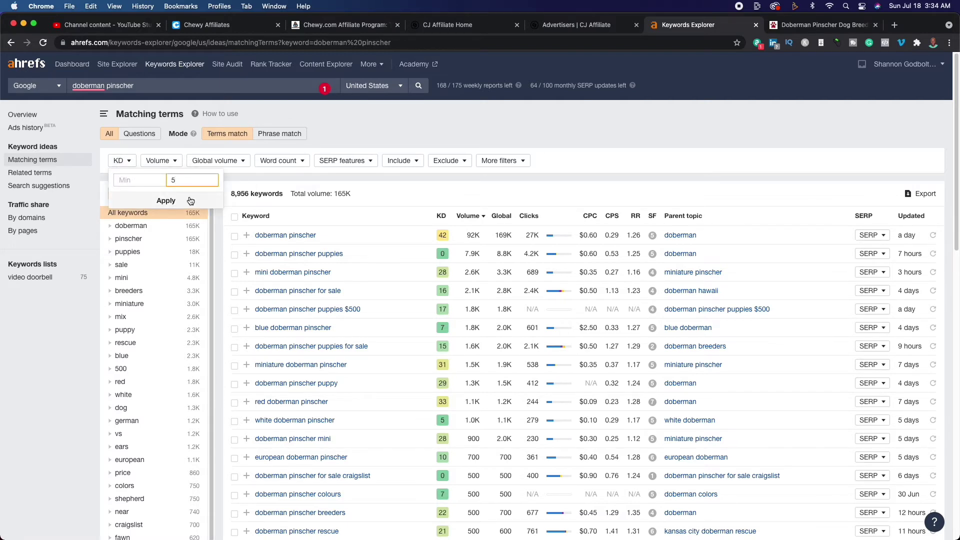
{"action": "left_click", "coordinate": [189, 199]}
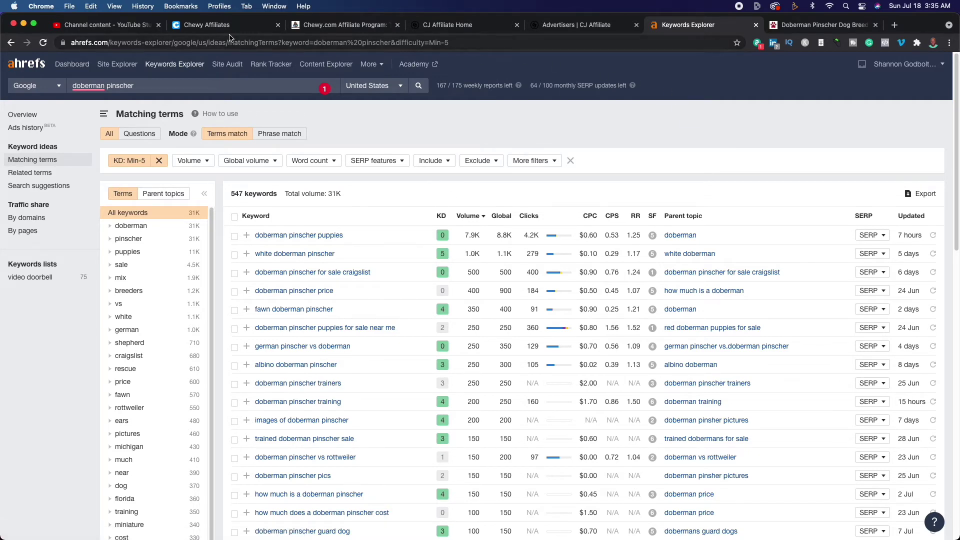
{"action": "left_click", "coordinate": [215, 26]}
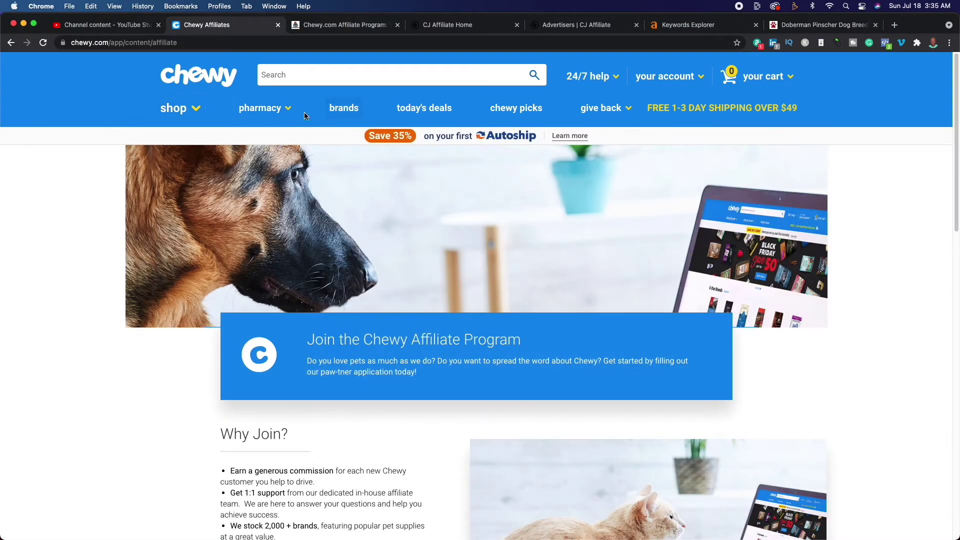
{"action": "mouse_move", "coordinate": [179, 108]}
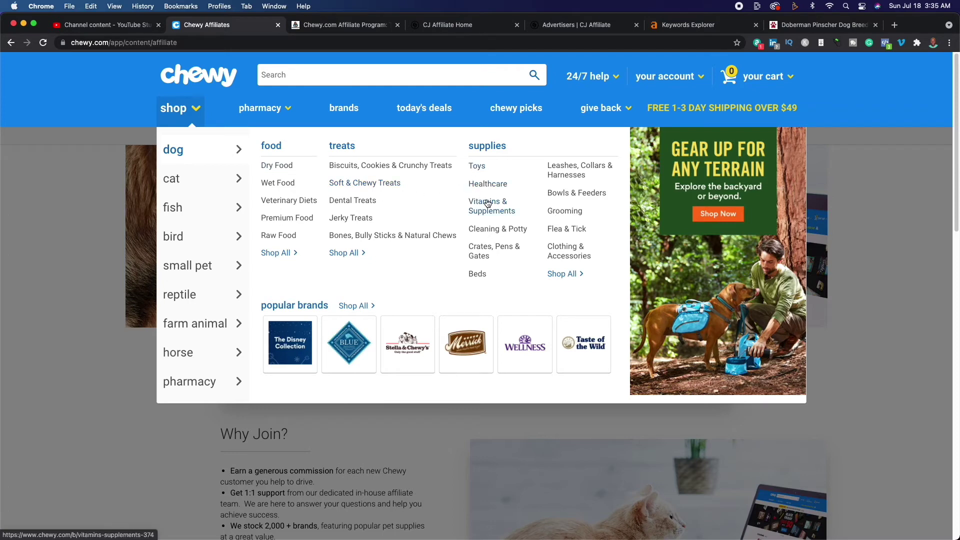
Open the ZippyPaws Skinny Peltz plush toy from Chewy's dog toys category
{"action": "left_click", "coordinate": [481, 172]}
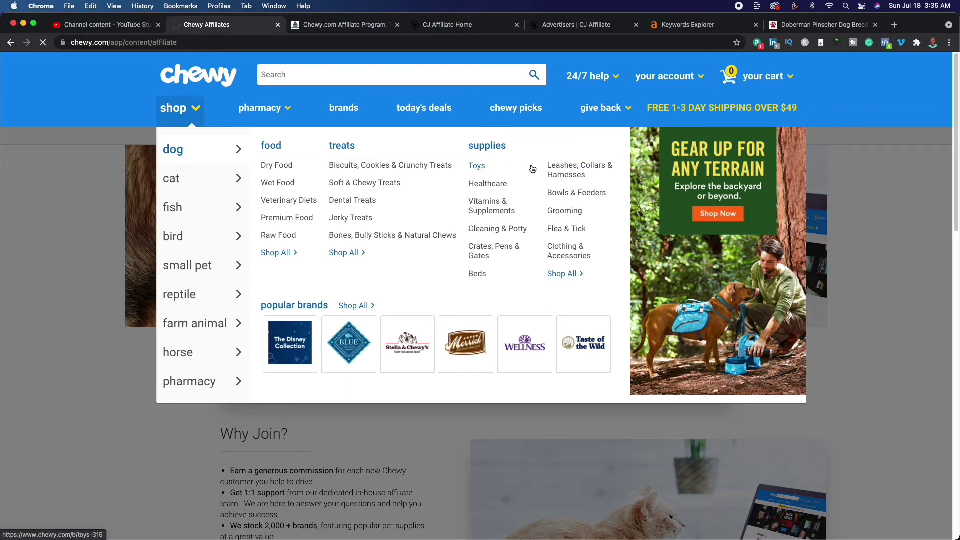
{"action": "scroll", "coordinate": [550, 295], "scroll_direction": "down", "scroll_amount": 3}
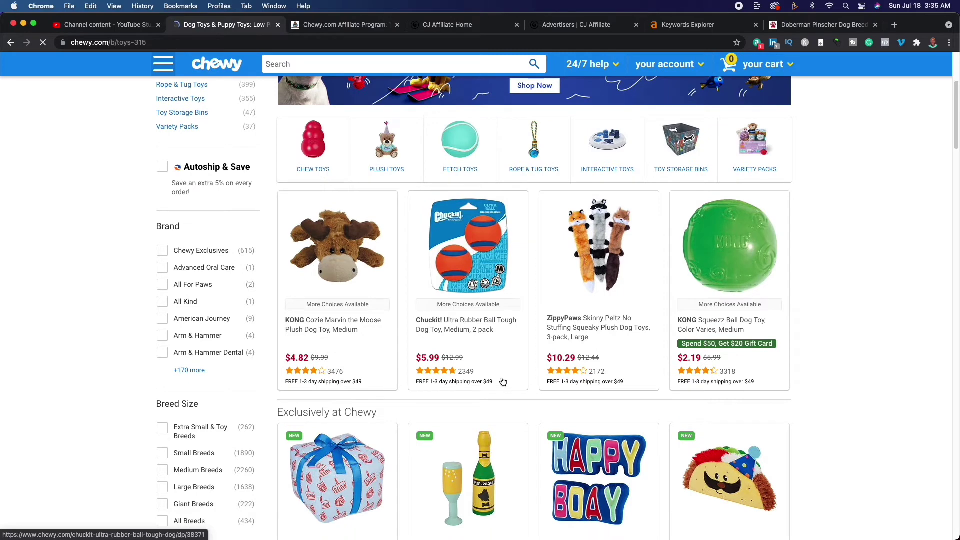
{"action": "left_click", "coordinate": [575, 329]}
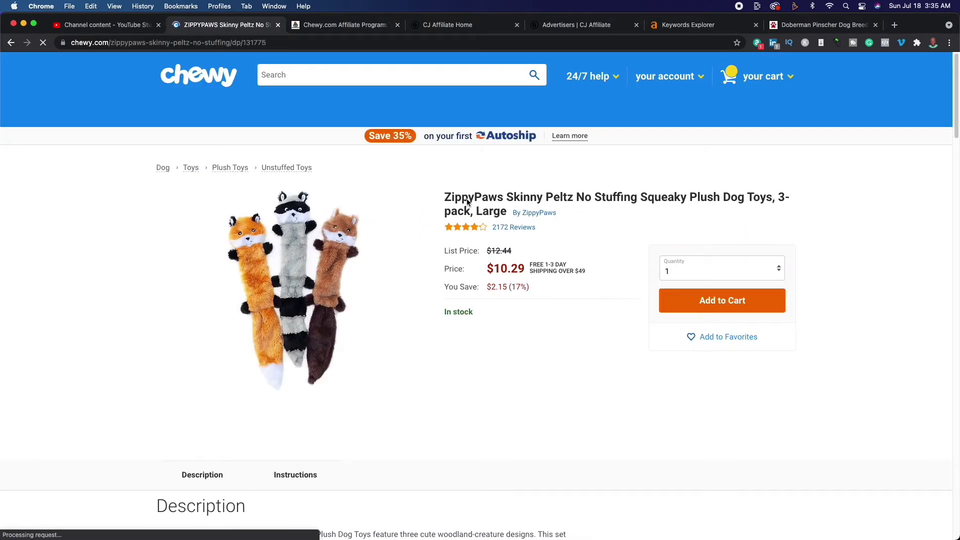
Copy the ZippyPaws Skinny Peltz product title and return to the CJ Affiliate home tab
{"action": "mouse_move", "coordinate": [447, 200]}
{"action": "left_mouse_down"}
{"action": "mouse_move", "coordinate": [498, 200]}
{"action": "mouse_move", "coordinate": [460, 210]}
{"action": "mouse_move", "coordinate": [471, 211]}
{"action": "left_mouse_up"}
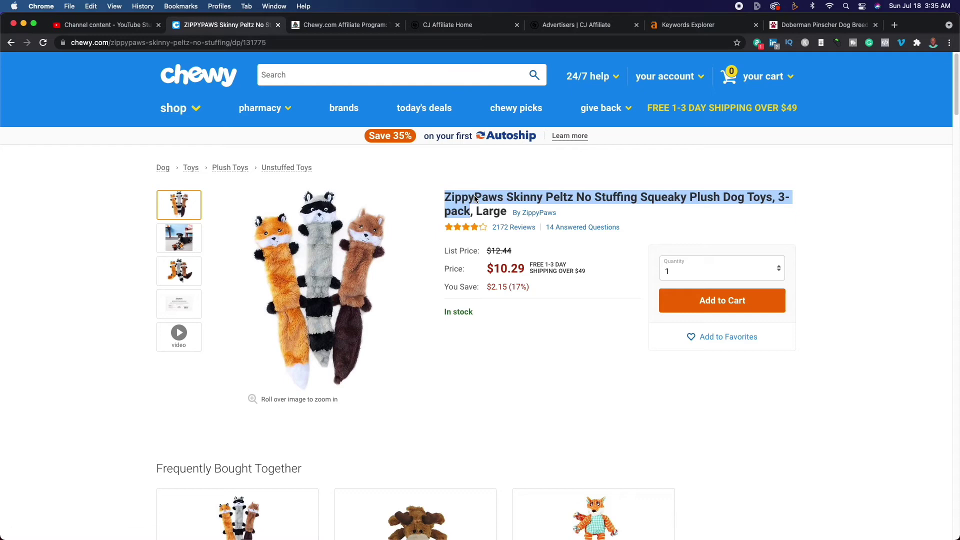
{"action": "right_click", "coordinate": [475, 197]}
{"action": "left_click", "coordinate": [484, 218]}
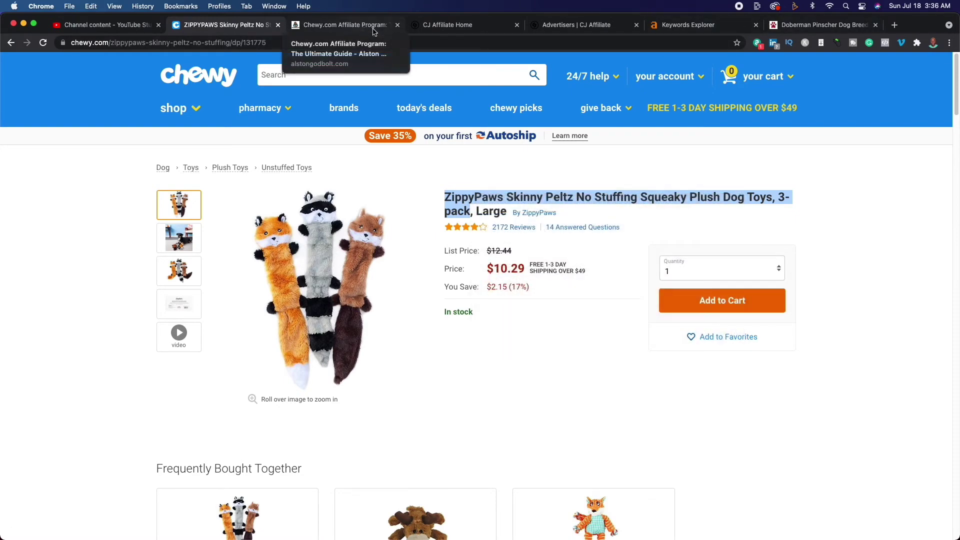
{"action": "left_click", "coordinate": [440, 25]}
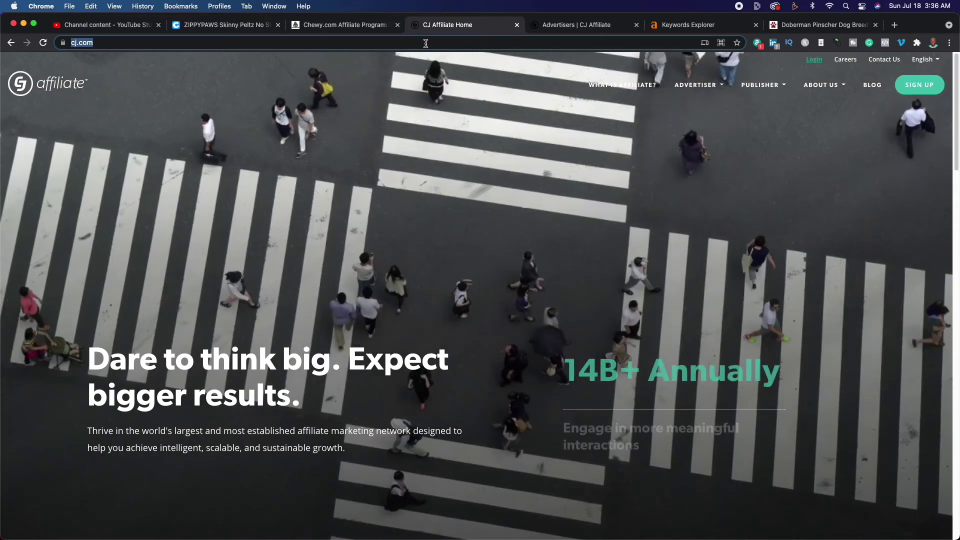
Load youtube.com and search for the pasted ZippyPaws Skinny Peltz product name
{"action": "type", "text": "youtube.com"}
{"action": "key", "text": "Return"}
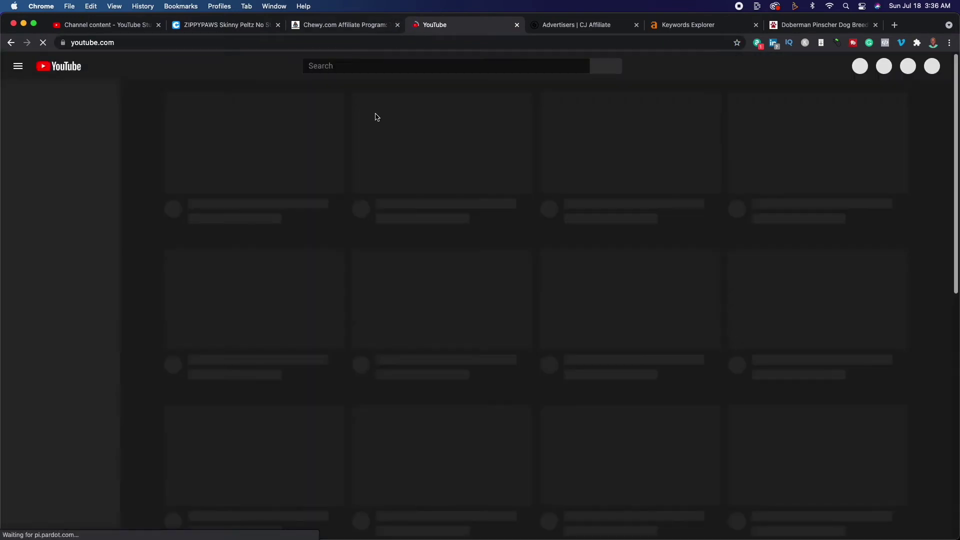
{"action": "left_click", "coordinate": [424, 69]}
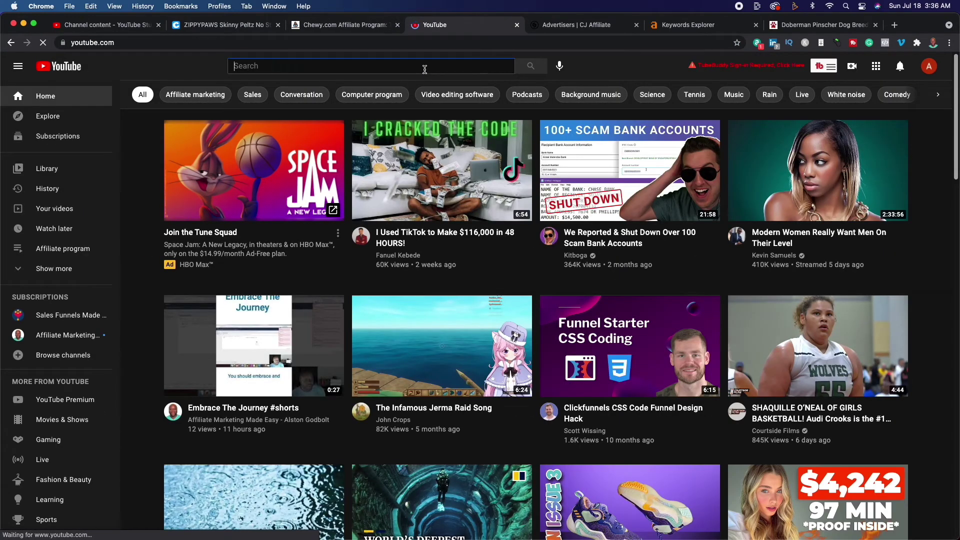
{"action": "key", "text": "super+v"}
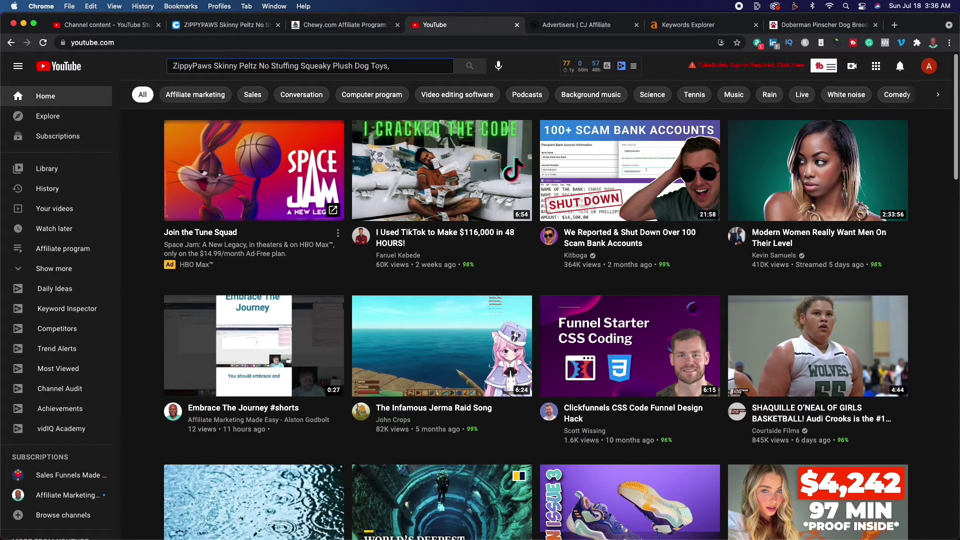
{"action": "key", "text": "BackSpace"}
{"action": "key", "text": "Return"}
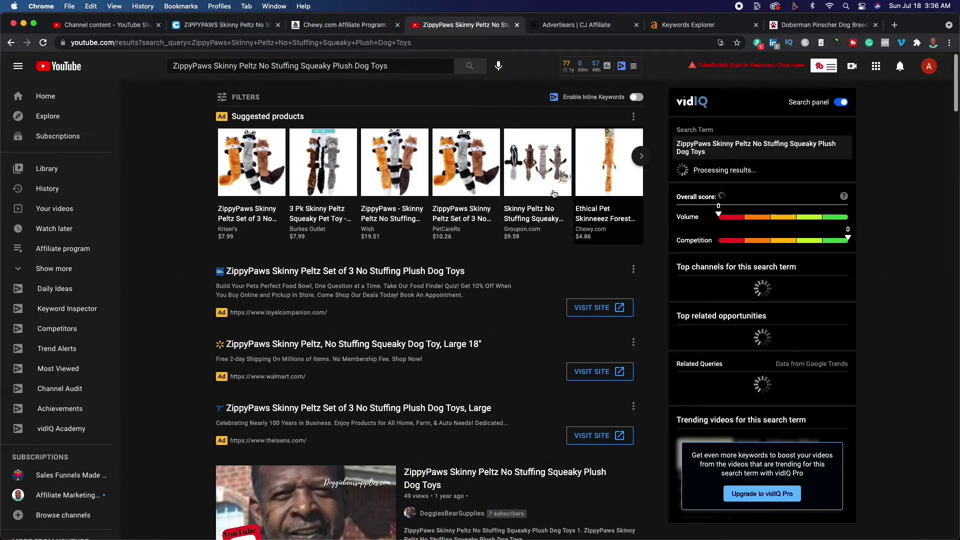
Scroll through the results and back up to read vidIQ's 73/100 score
{"action": "scroll", "coordinate": [260, 177], "scroll_direction": "down", "scroll_amount": 4}
{"action": "scroll", "coordinate": [235, 183], "scroll_direction": "down", "scroll_amount": 1}
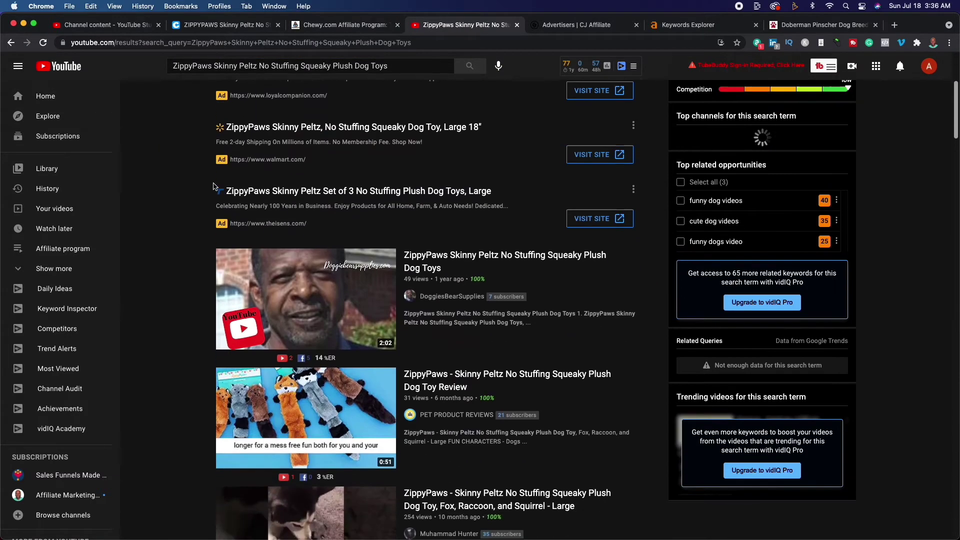
{"action": "scroll", "coordinate": [215, 185], "scroll_direction": "down", "scroll_amount": 4}
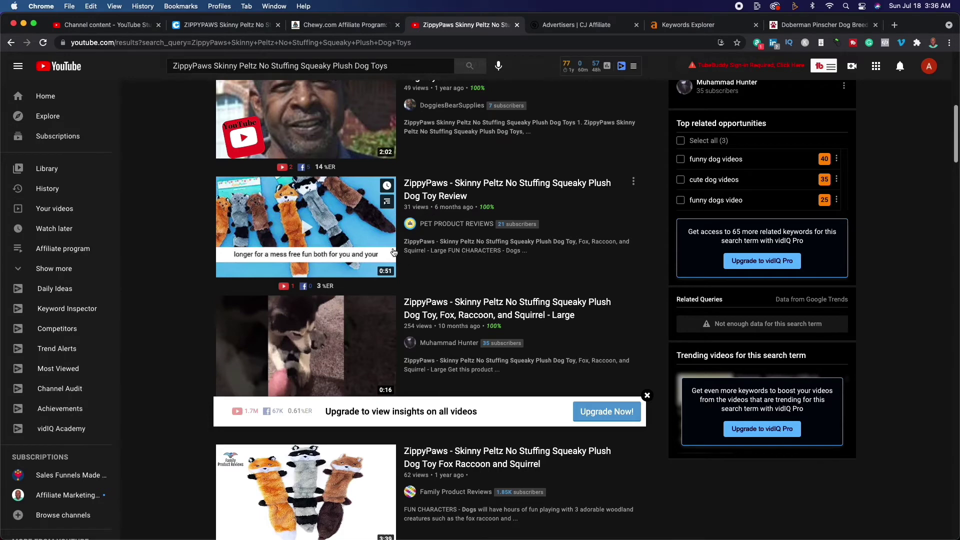
{"action": "scroll", "coordinate": [385, 262], "scroll_direction": "down", "scroll_amount": 1}
{"action": "scroll", "coordinate": [385, 262], "scroll_direction": "down", "scroll_amount": 2}
{"action": "scroll", "coordinate": [386, 270], "scroll_direction": "down", "scroll_amount": 2}
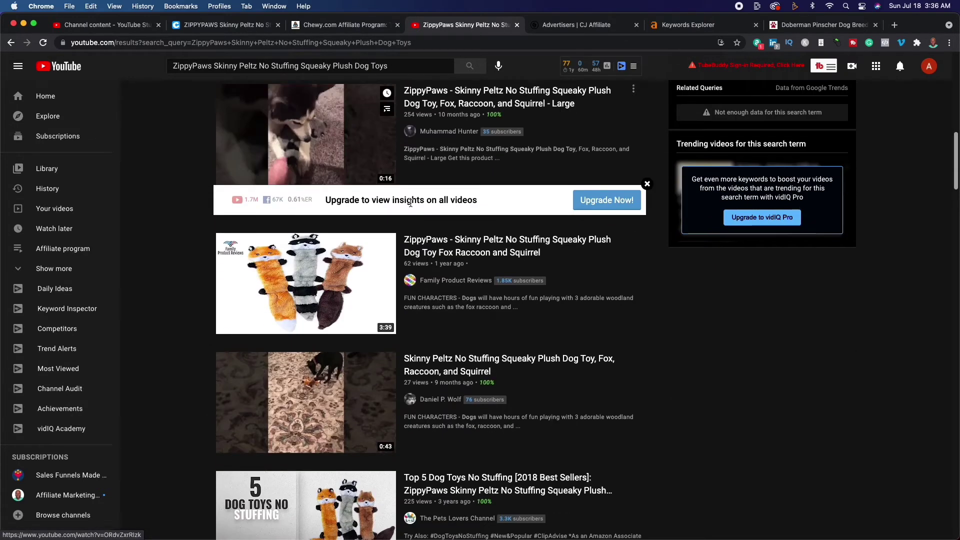
{"action": "scroll", "coordinate": [387, 276], "scroll_direction": "up", "scroll_amount": 1}
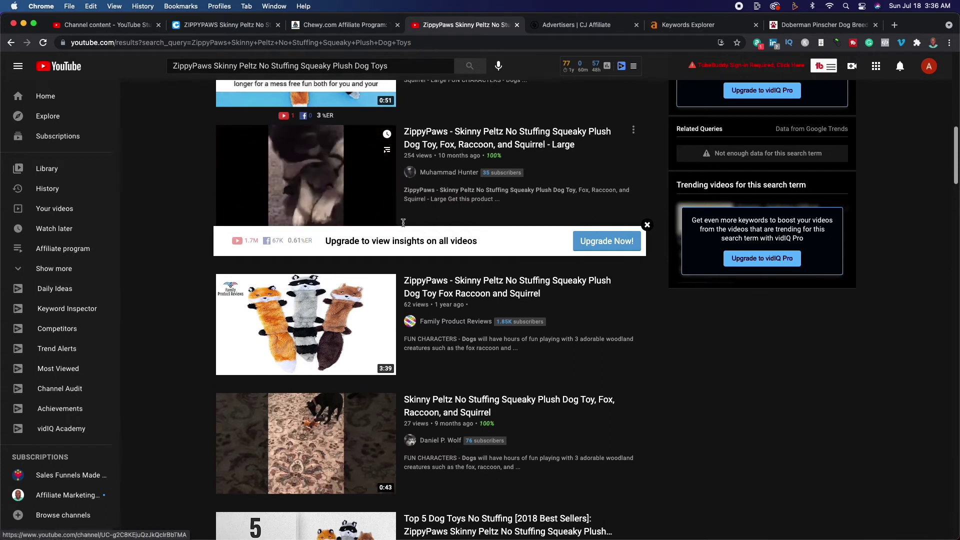
{"action": "scroll", "coordinate": [386, 265], "scroll_direction": "up", "scroll_amount": 2}
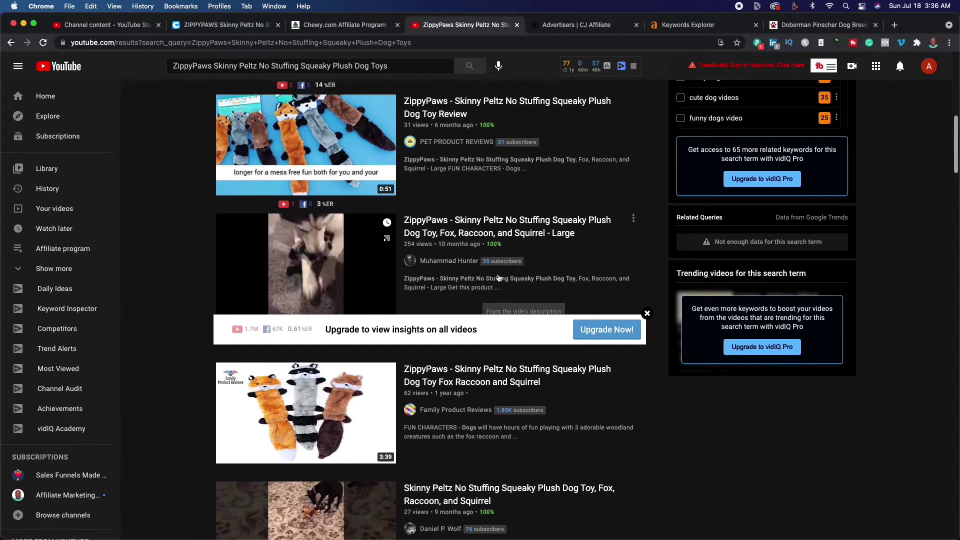
{"action": "scroll", "coordinate": [502, 278], "scroll_direction": "down", "scroll_amount": 2}
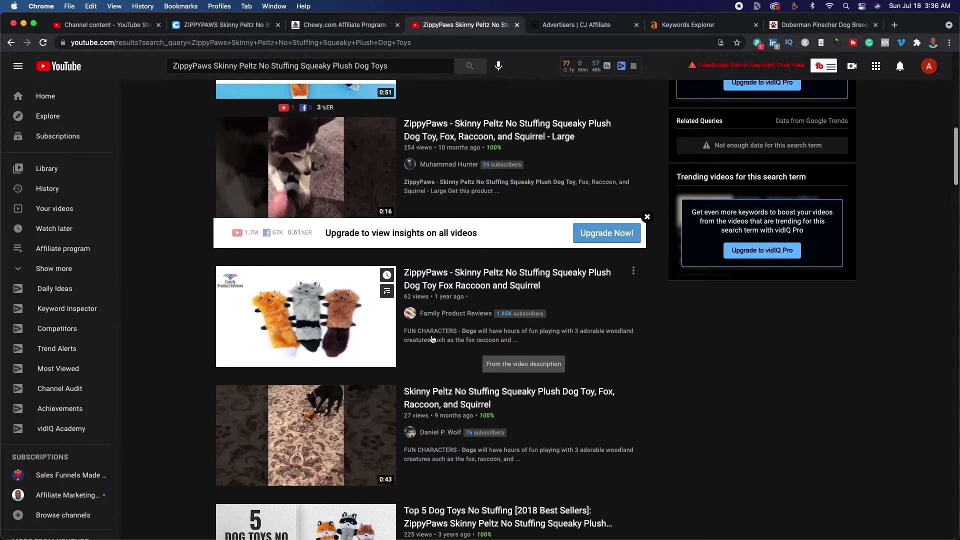
{"action": "scroll", "coordinate": [433, 340], "scroll_direction": "down", "scroll_amount": 2}
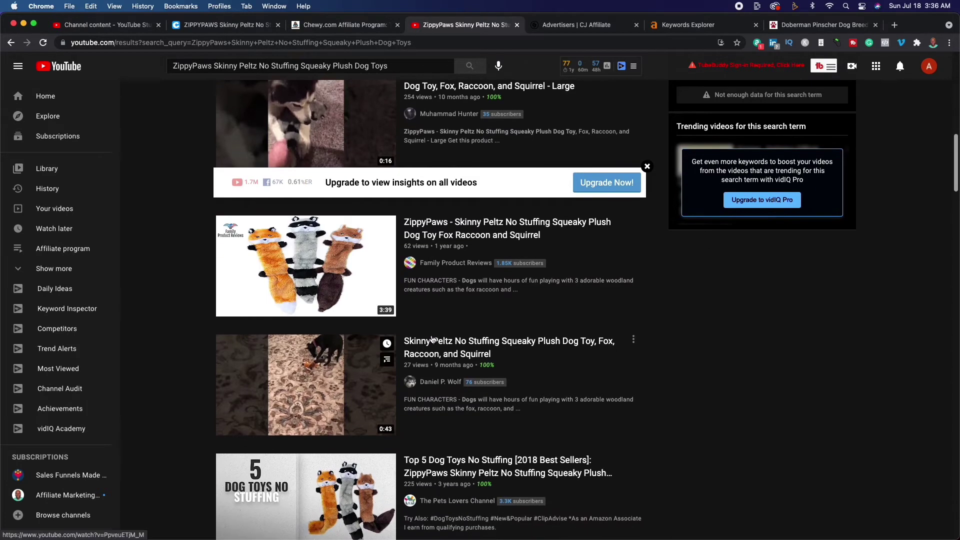
{"action": "scroll", "coordinate": [432, 340], "scroll_direction": "down", "scroll_amount": 4}
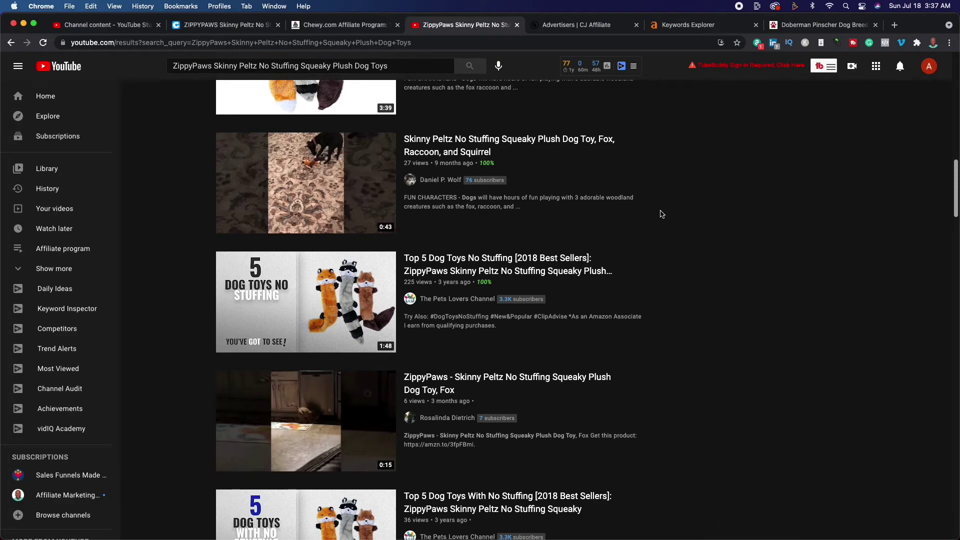
{"action": "scroll", "coordinate": [602, 276], "scroll_direction": "up", "scroll_amount": 4}
{"action": "scroll", "coordinate": [602, 276], "scroll_direction": "up", "scroll_amount": 4}
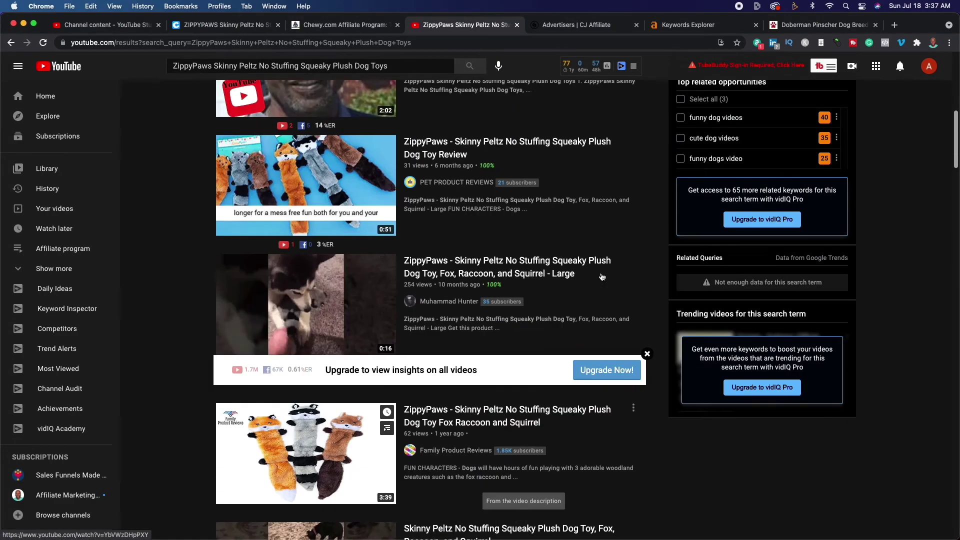
{"action": "scroll", "coordinate": [602, 276], "scroll_direction": "up", "scroll_amount": 4}
{"action": "scroll", "coordinate": [602, 276], "scroll_direction": "up", "scroll_amount": 2}
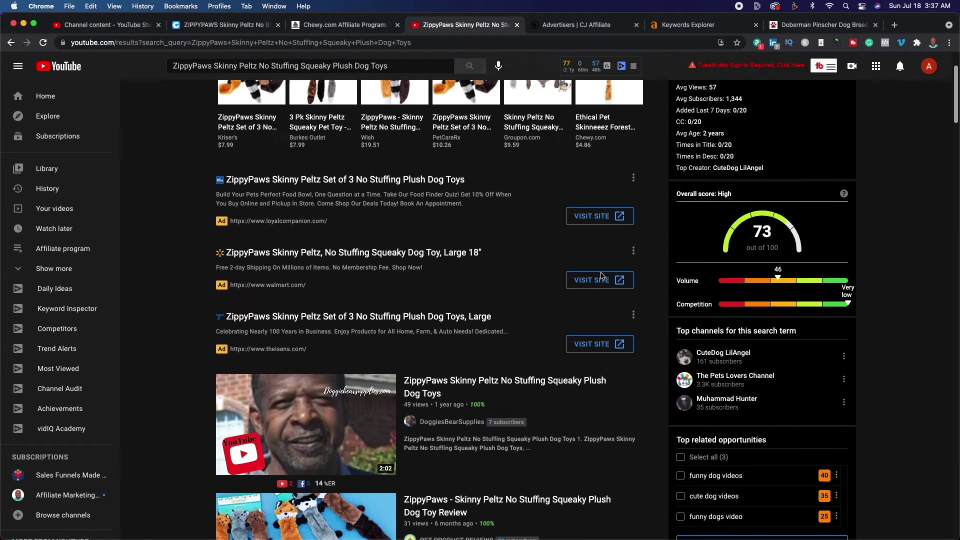
{"action": "scroll", "coordinate": [602, 276], "scroll_direction": "up", "scroll_amount": 2}
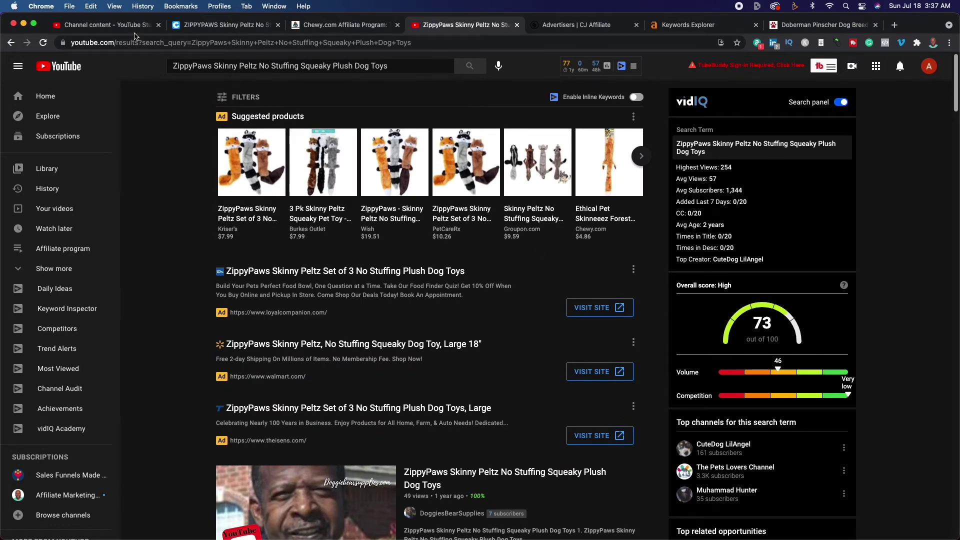
Cycle through the Chewy and YouTube tabs to DogTime's Doberman Pinscher page and scroll it
{"action": "left_click", "coordinate": [199, 24]}
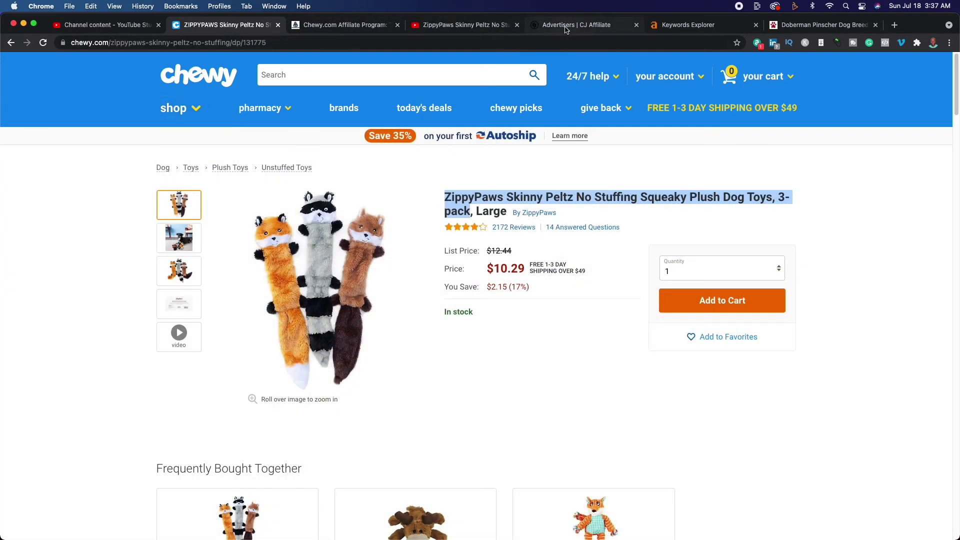
{"action": "left_click", "coordinate": [566, 26]}
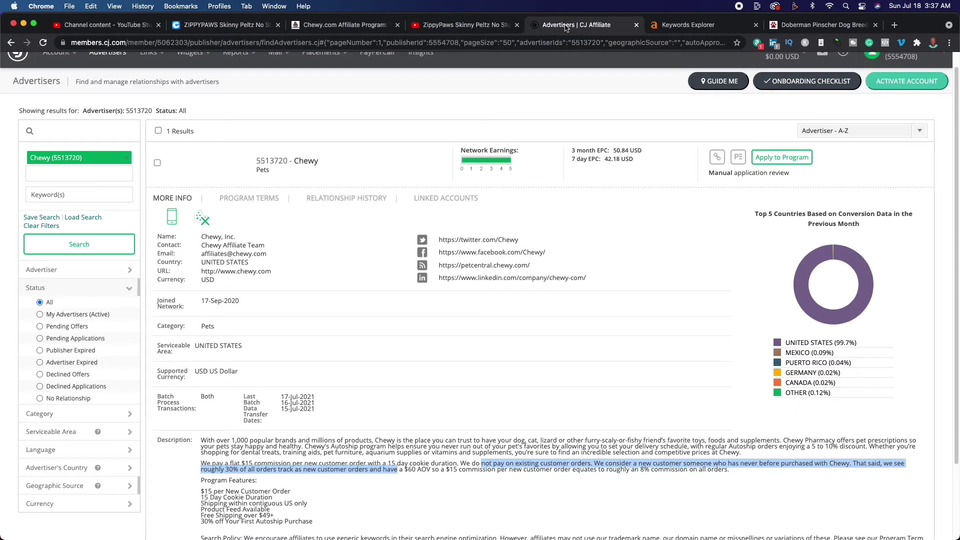
{"action": "left_click", "coordinate": [460, 25]}
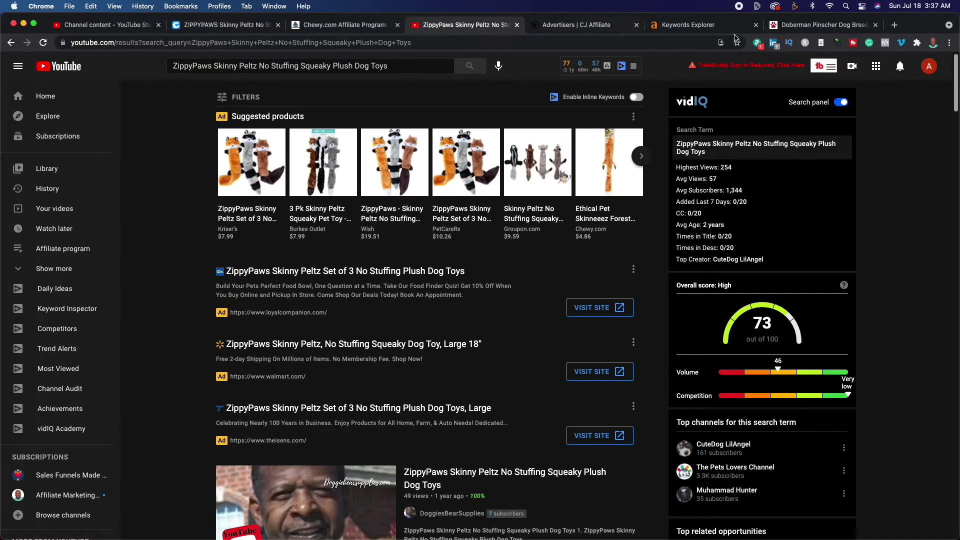
{"action": "left_click", "coordinate": [783, 25]}
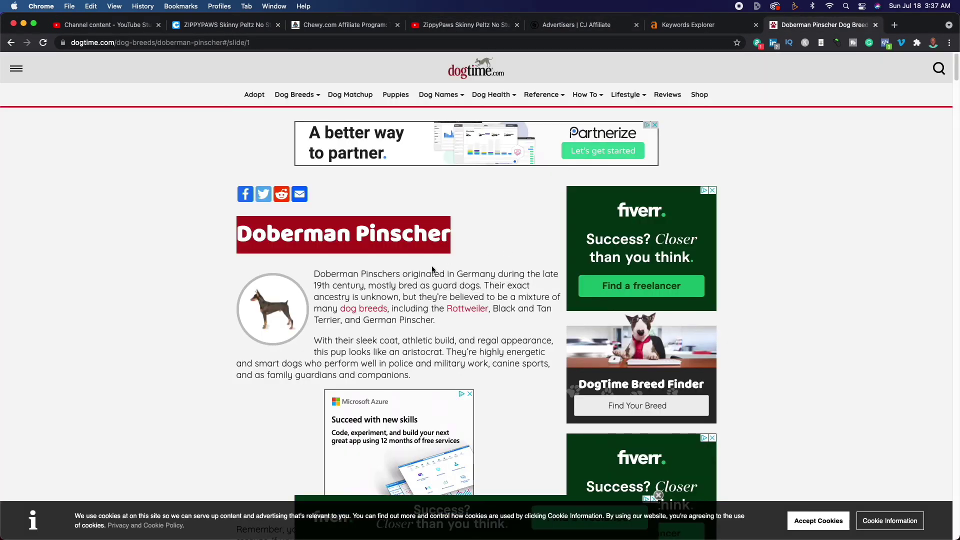
{"action": "scroll", "coordinate": [432, 270], "scroll_direction": "down", "scroll_amount": 5}
{"action": "scroll", "coordinate": [433, 270], "scroll_direction": "down", "scroll_amount": 10}
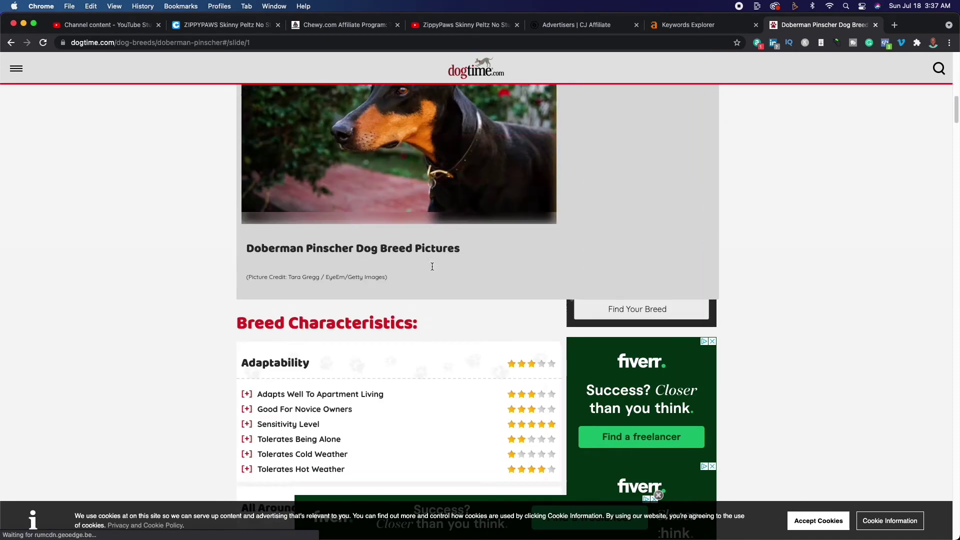
{"action": "scroll", "coordinate": [433, 271], "scroll_direction": "down", "scroll_amount": 8}
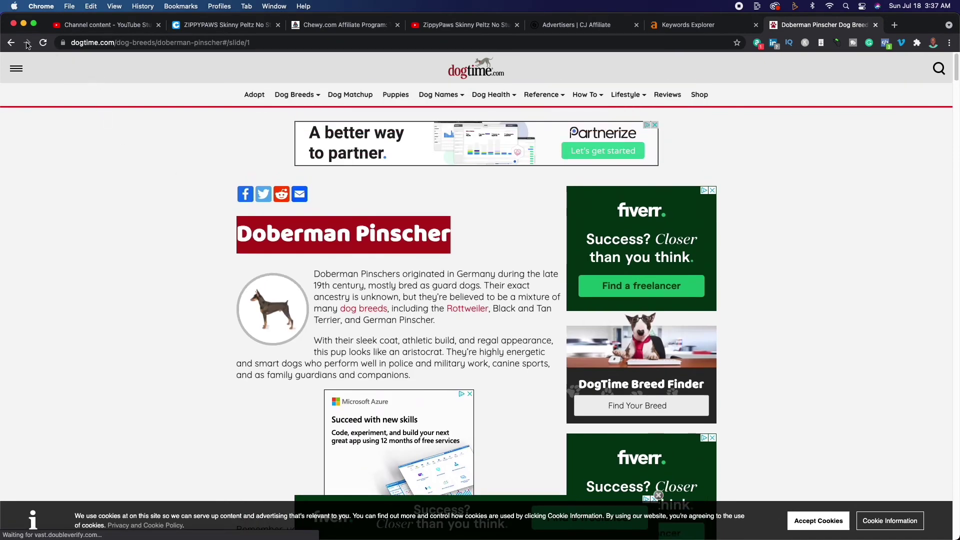
Go back to DogTime's A–Z breed list and open the English Setter profile
{"action": "left_click", "coordinate": [11, 42]}
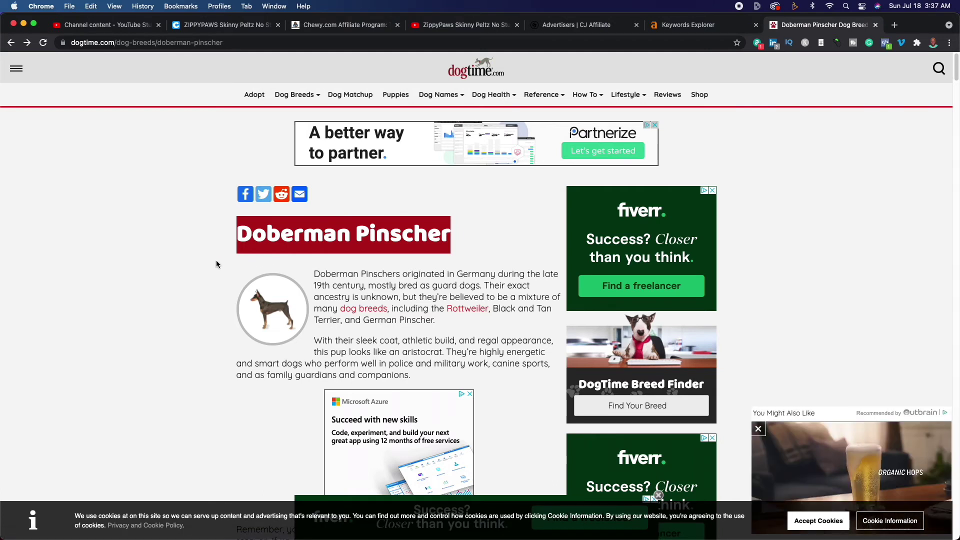
{"action": "left_click", "coordinate": [11, 43]}
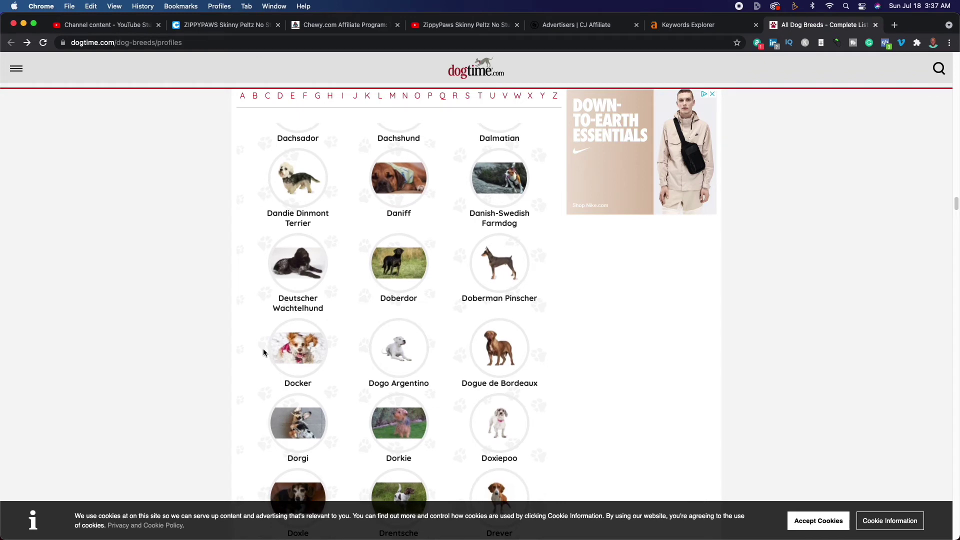
{"action": "scroll", "coordinate": [263, 352], "scroll_direction": "down", "scroll_amount": 3}
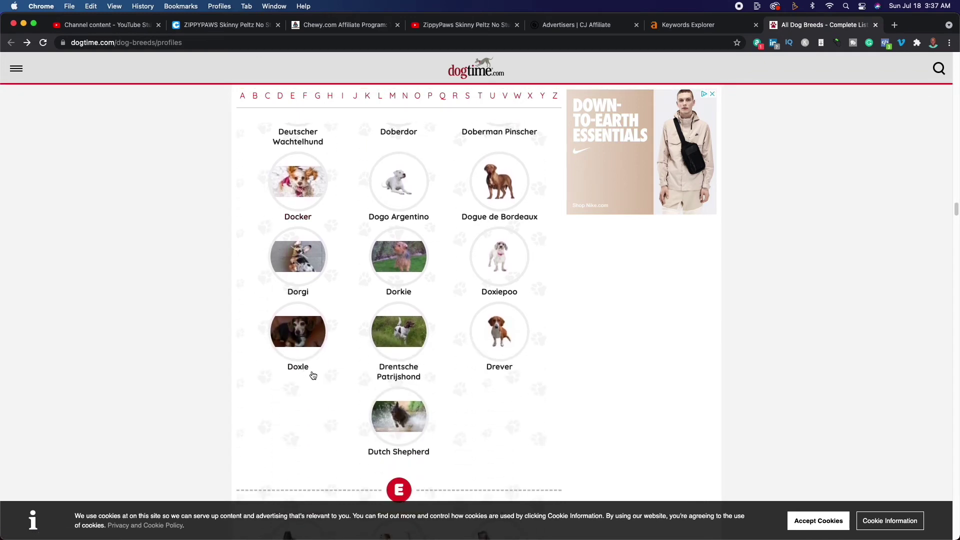
{"action": "scroll", "coordinate": [347, 384], "scroll_direction": "down", "scroll_amount": 4}
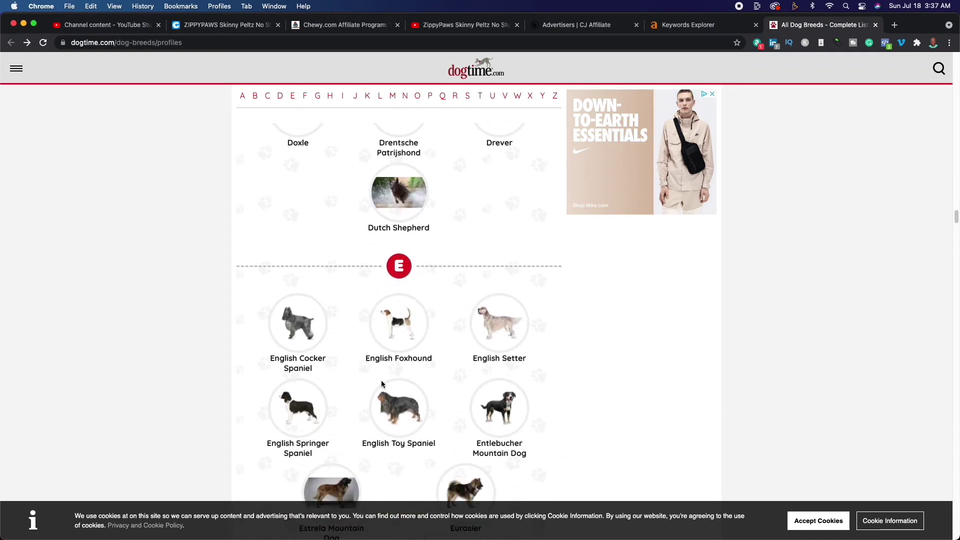
{"action": "left_click", "coordinate": [502, 364]}
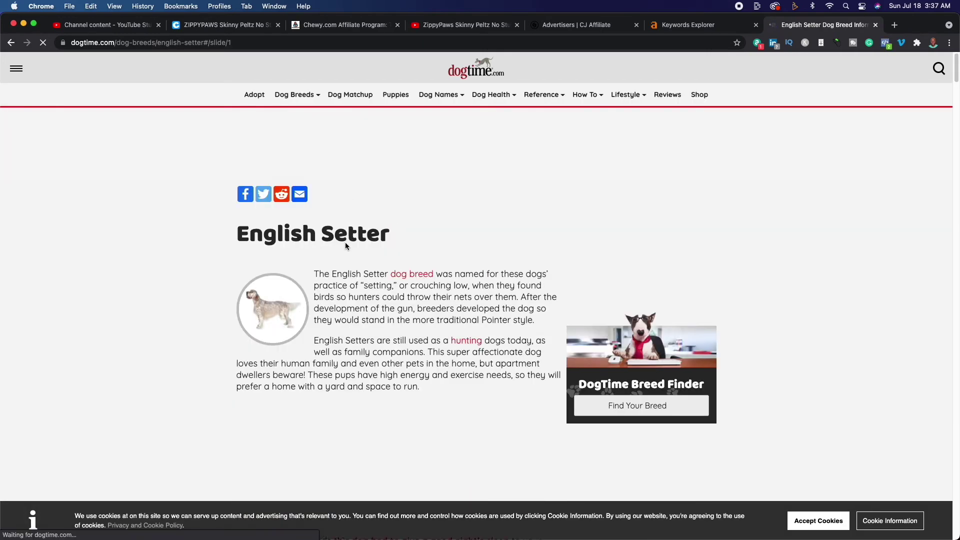
Copy 'English Setter' from DogTime and search it in Ahrefs Keywords Explorer
{"action": "triple_click", "coordinate": [345, 242]}
{"action": "right_click", "coordinate": [347, 239]}
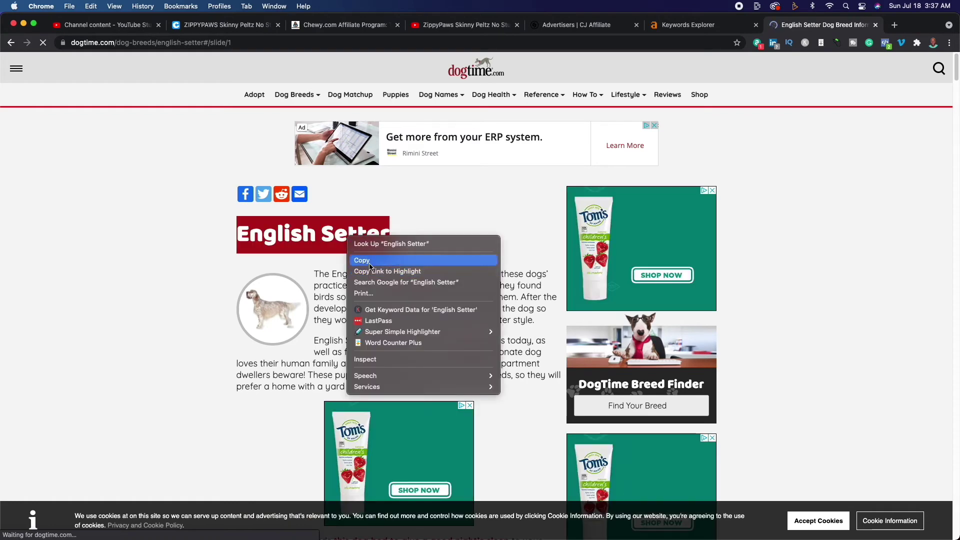
{"action": "left_click", "coordinate": [370, 262]}
{"action": "left_click", "coordinate": [688, 25]}
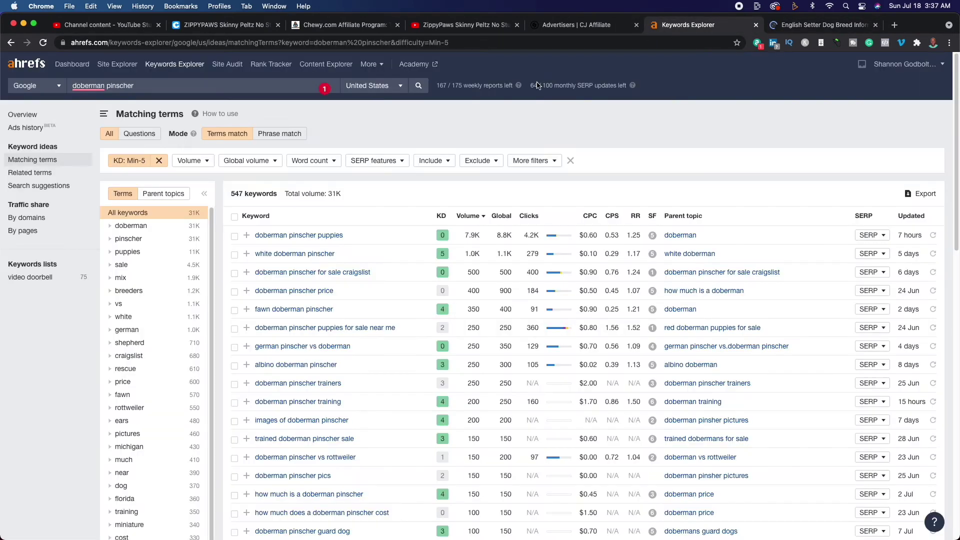
{"action": "triple_click", "coordinate": [167, 83]}
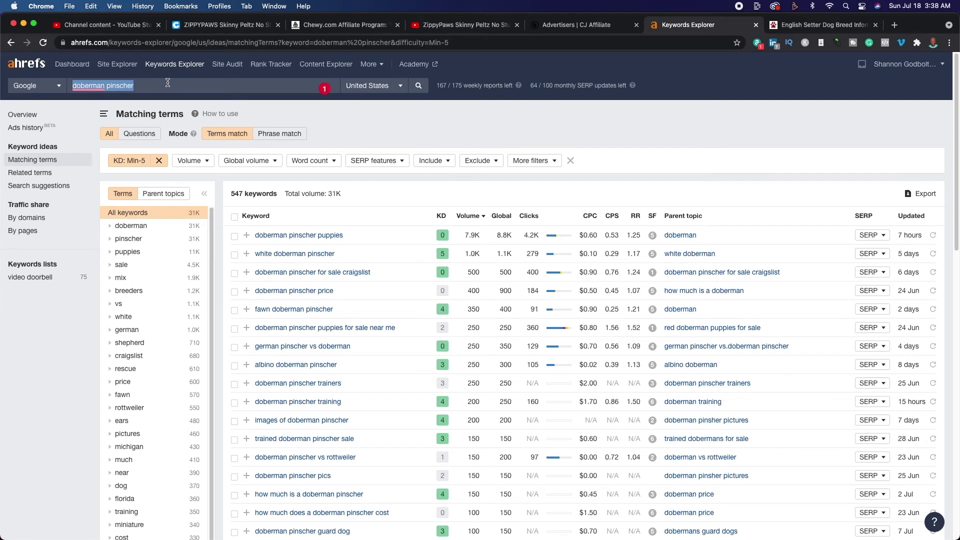
{"action": "key", "text": "super+v"}
{"action": "key", "text": "Return"}
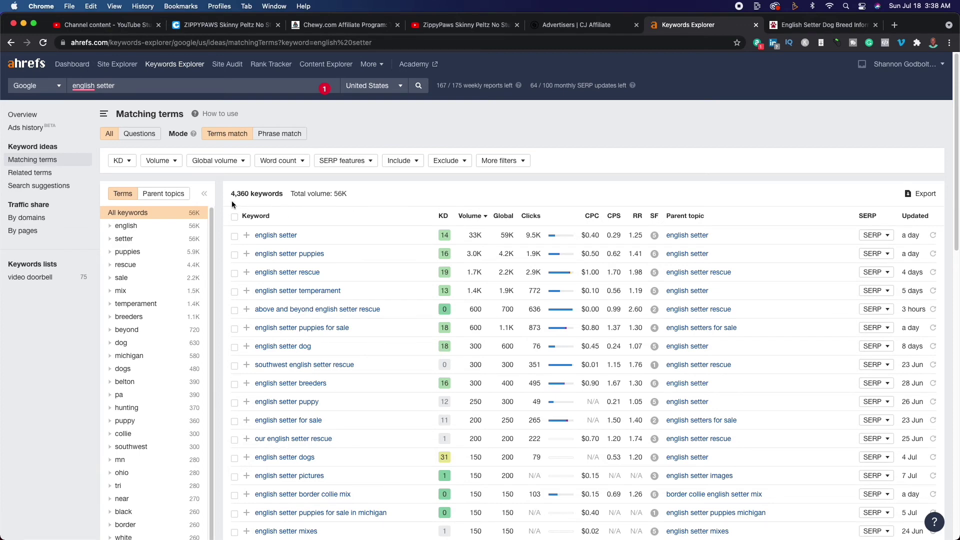
Review the overview (33K volume, difficulty 14) and copy 'english setter puppies' from Matching terms
{"action": "left_click", "coordinate": [43, 115]}
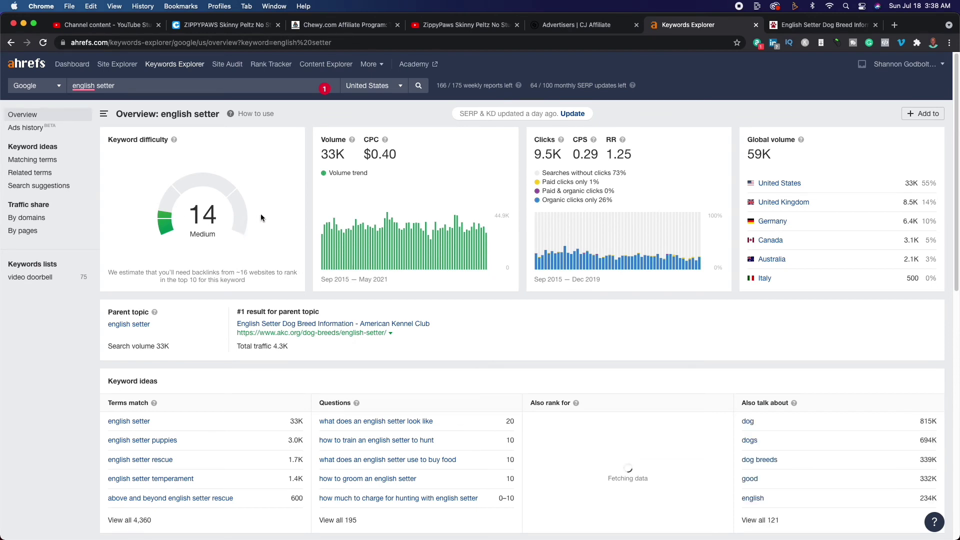
{"action": "left_click", "coordinate": [55, 161]}
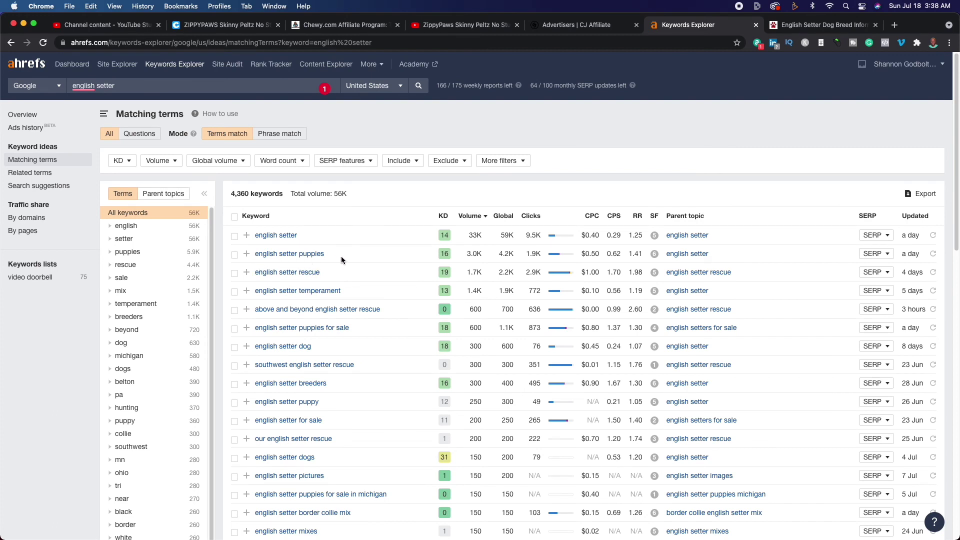
{"action": "left_click_drag", "start_coordinate": [340, 255], "coordinate": [262, 257]}
{"action": "right_click", "coordinate": [262, 256]}
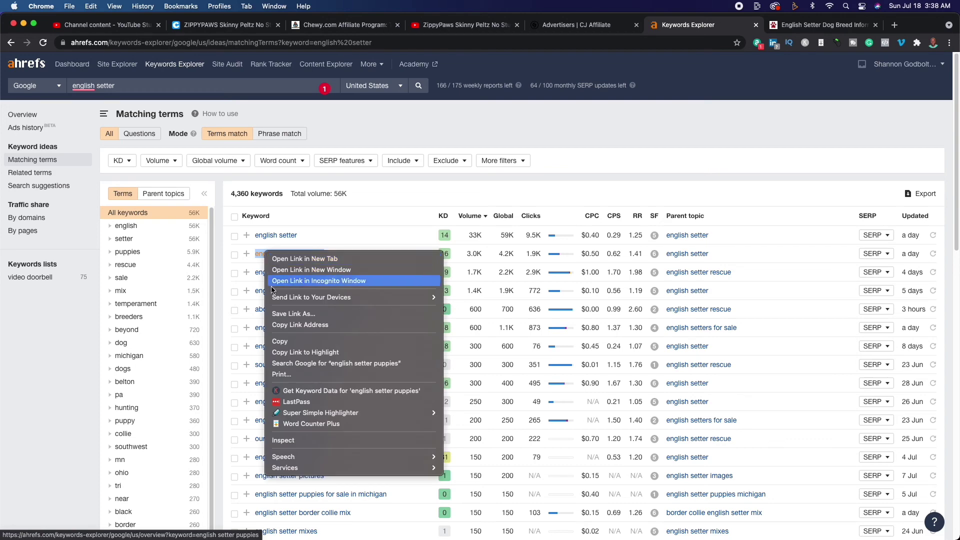
{"action": "left_click", "coordinate": [280, 341]}
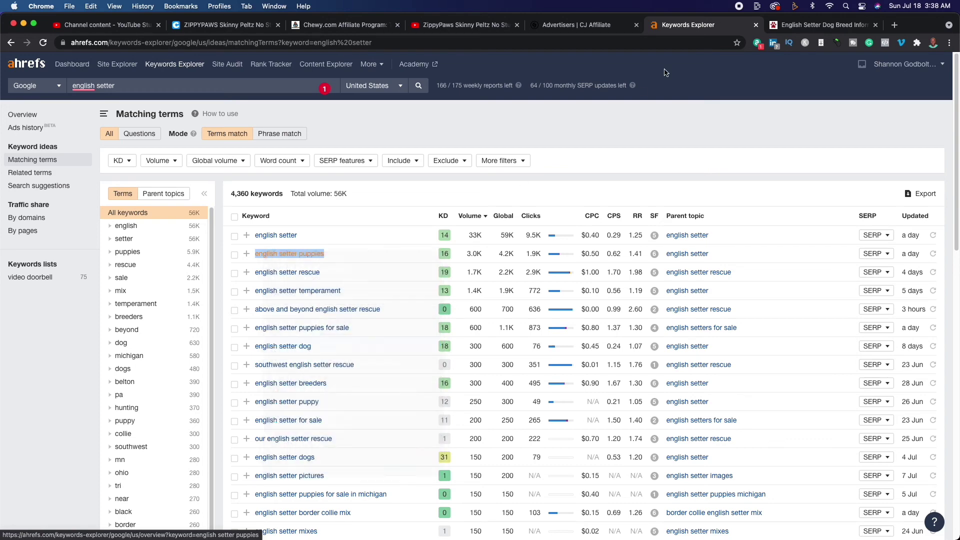
Google 'english setter puppies' from the DogTime tab and scroll through the AKC-led results
{"action": "left_click", "coordinate": [800, 24]}
{"action": "left_click", "coordinate": [490, 42]}
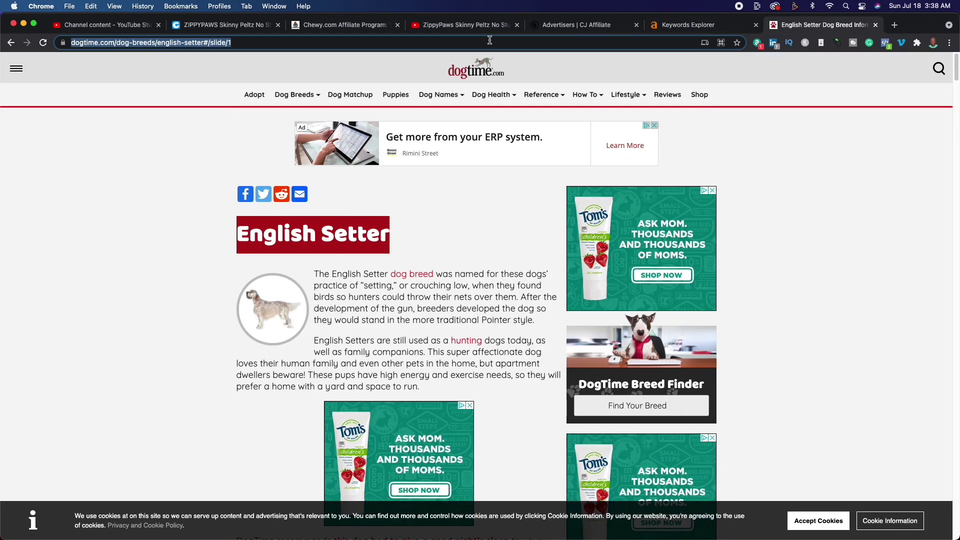
{"action": "key", "text": "super+v"}
{"action": "key", "text": "Return"}
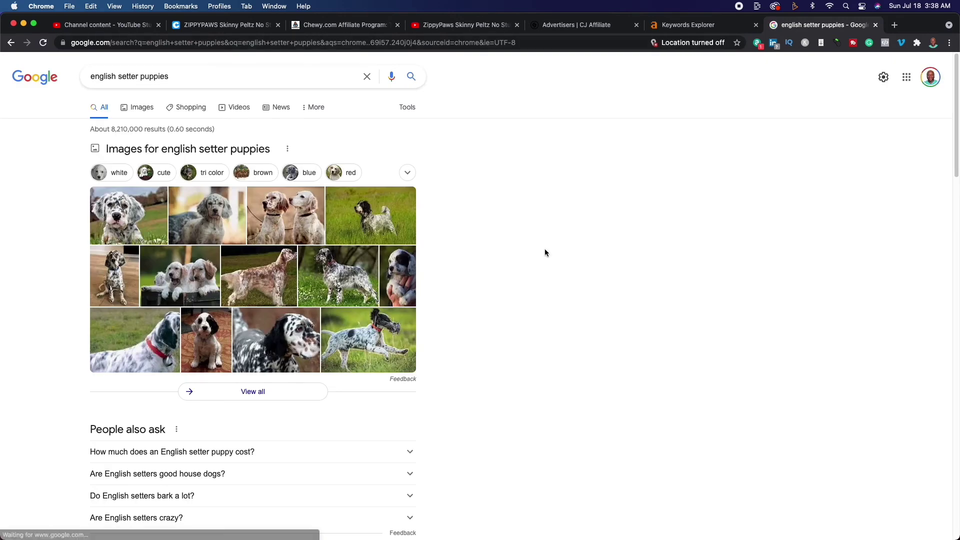
{"action": "scroll", "coordinate": [545, 248], "scroll_direction": "down", "scroll_amount": 4}
{"action": "scroll", "coordinate": [545, 248], "scroll_direction": "up", "scroll_amount": 2}
{"action": "scroll", "coordinate": [418, 221], "scroll_direction": "down", "scroll_amount": 2}
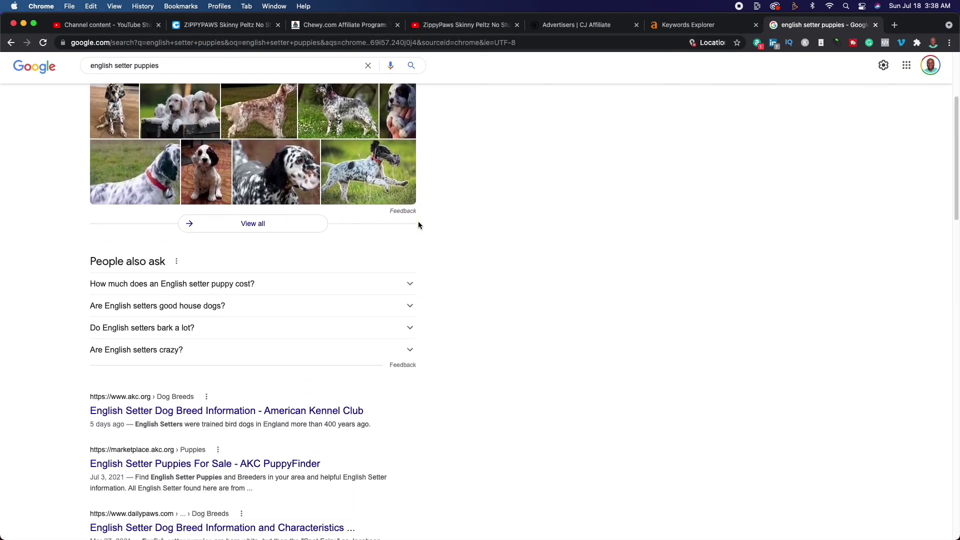
{"action": "scroll", "coordinate": [436, 227], "scroll_direction": "down", "scroll_amount": 3}
{"action": "scroll", "coordinate": [458, 233], "scroll_direction": "down", "scroll_amount": 2}
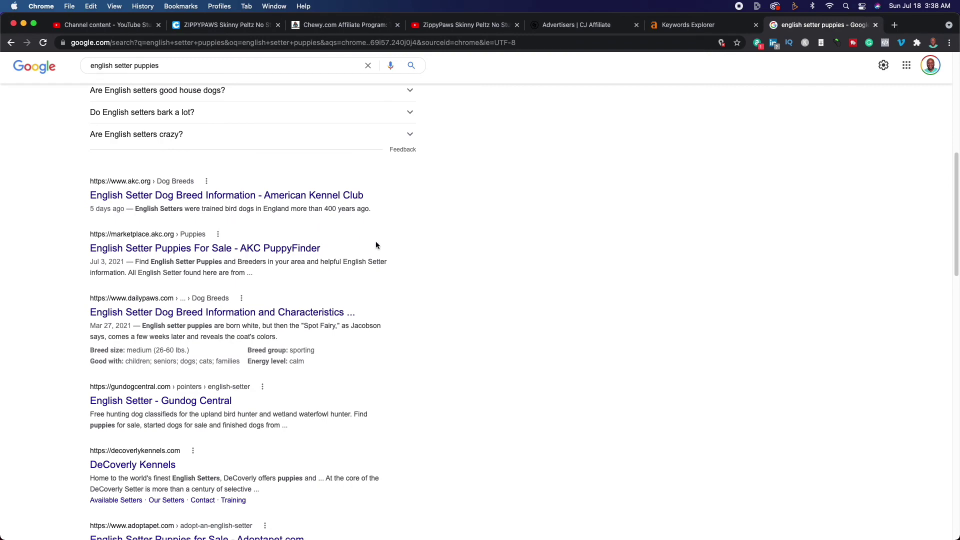
{"action": "scroll", "coordinate": [376, 241], "scroll_direction": "up", "scroll_amount": 6}
Replace the YouTube query with 'english setter puppies' and review vidIQ's 67/100 score
{"action": "left_click", "coordinate": [457, 24]}
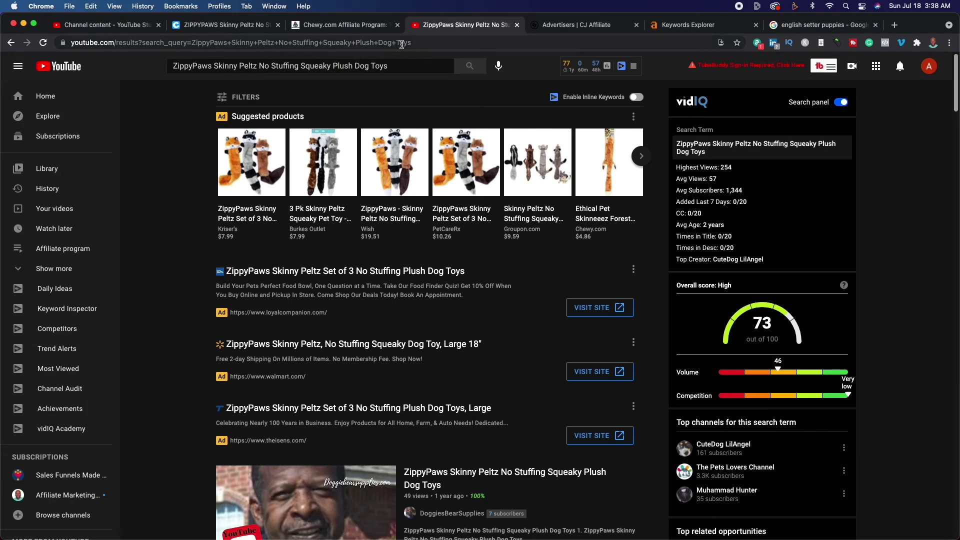
{"action": "triple_click", "coordinate": [394, 66]}
{"action": "type", "text": "english setter puppies"}
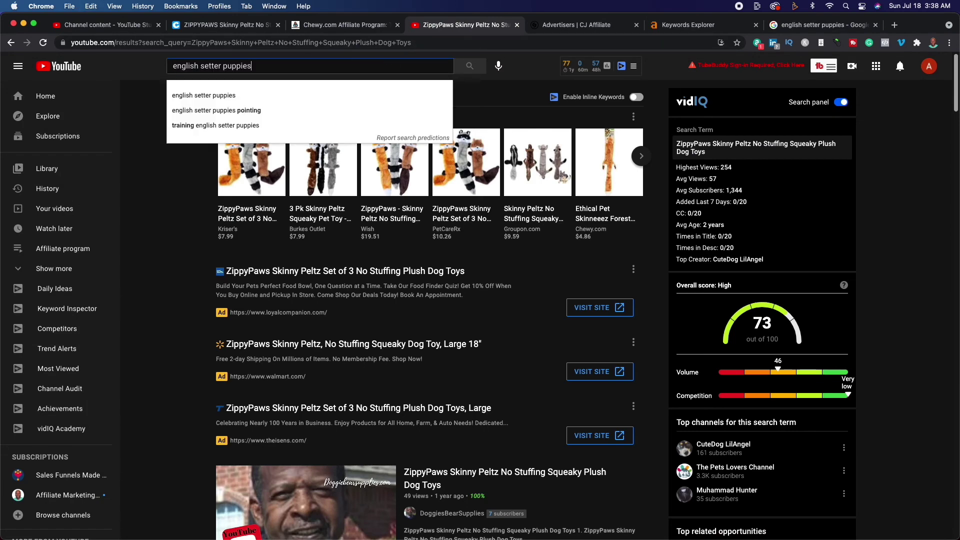
{"action": "key", "text": "Return"}
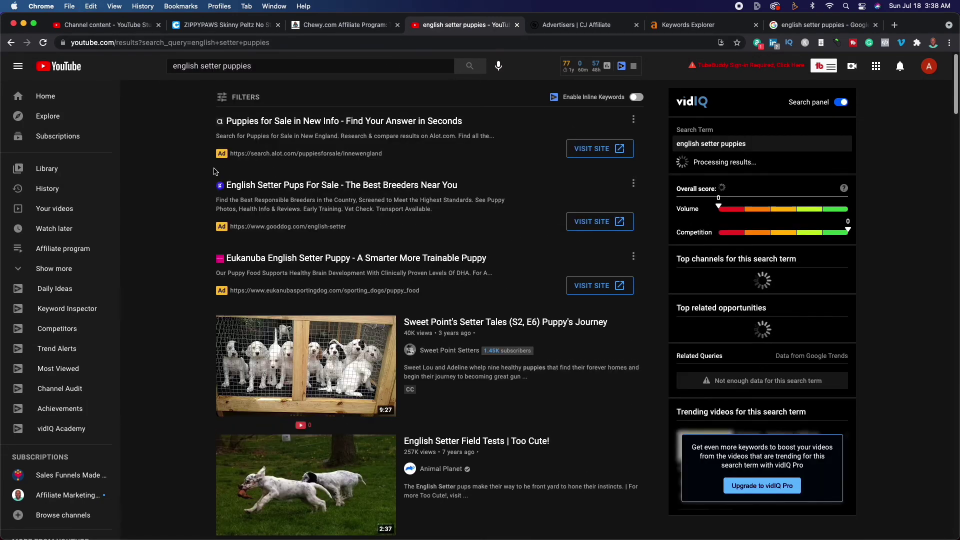
{"action": "scroll", "coordinate": [214, 171], "scroll_direction": "down", "scroll_amount": 3}
{"action": "scroll", "coordinate": [214, 172], "scroll_direction": "down", "scroll_amount": 3}
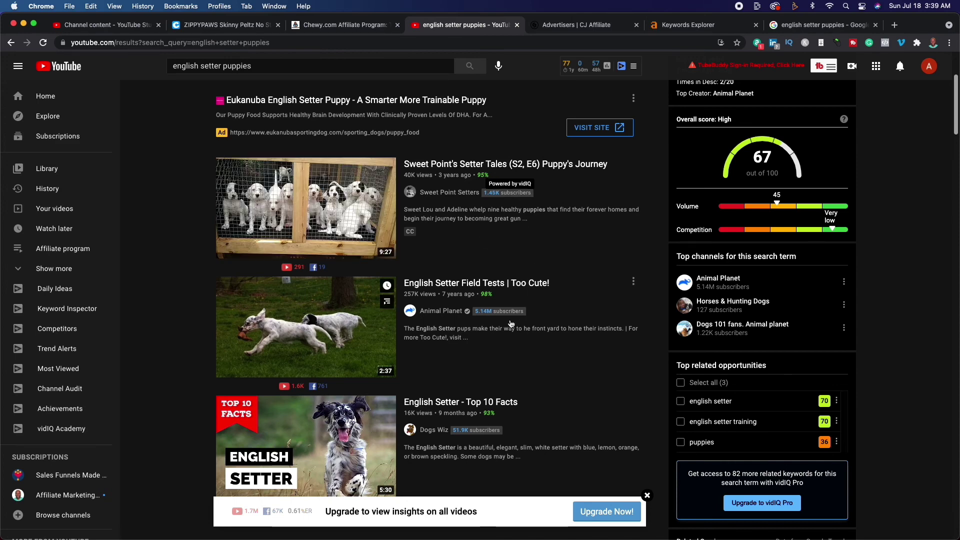
{"action": "mouse_move", "coordinate": [481, 330]}
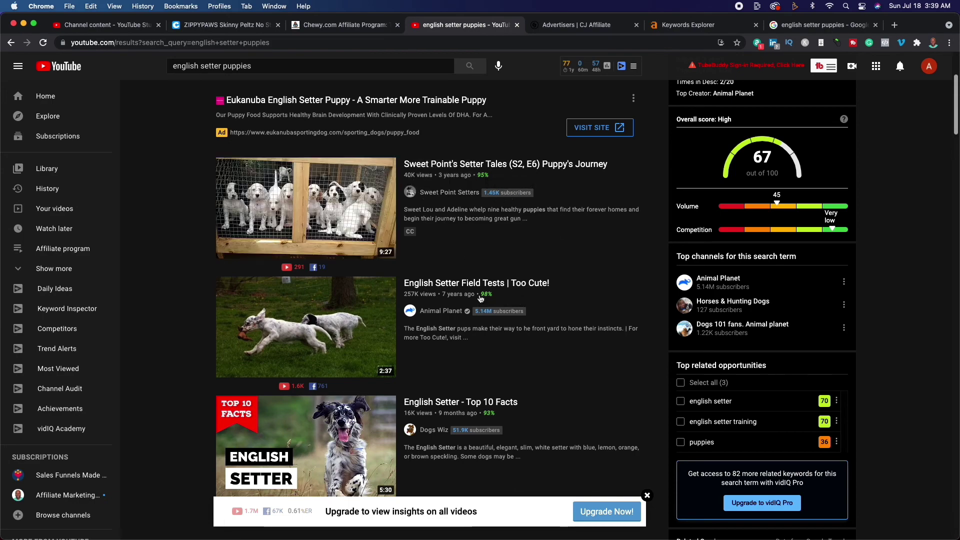
{"action": "scroll", "coordinate": [497, 321], "scroll_direction": "down", "scroll_amount": 5}
{"action": "scroll", "coordinate": [496, 321], "scroll_direction": "up", "scroll_amount": 8}
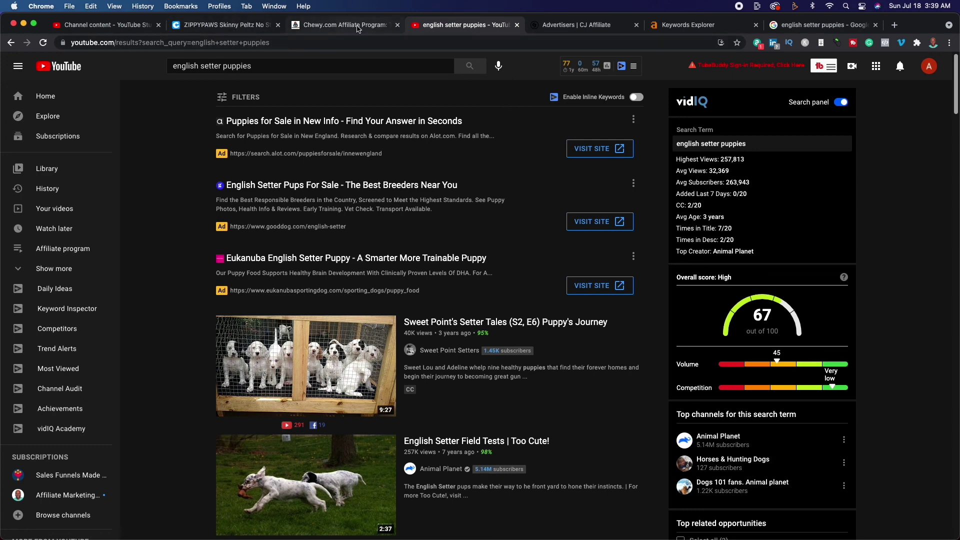
Return to the Chewy ZippyPaws Skinny Peltz product page
{"action": "left_click", "coordinate": [237, 30]}
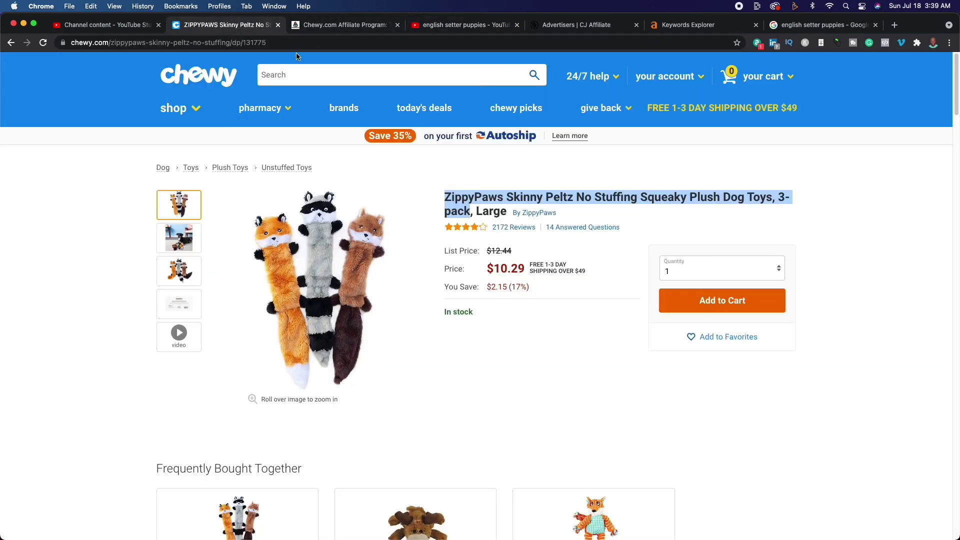